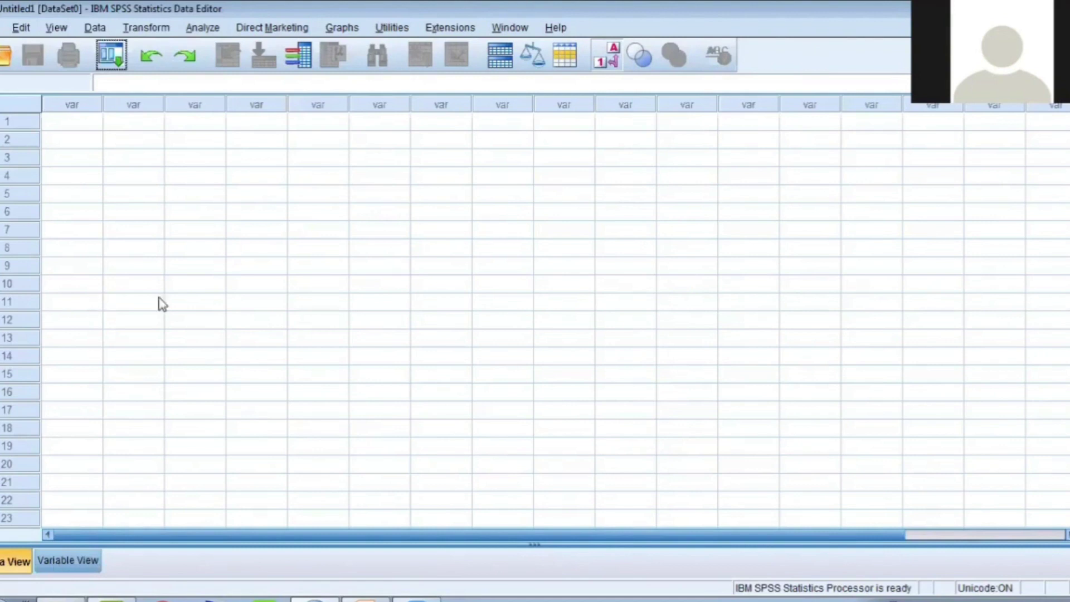
double_click(76, 102)
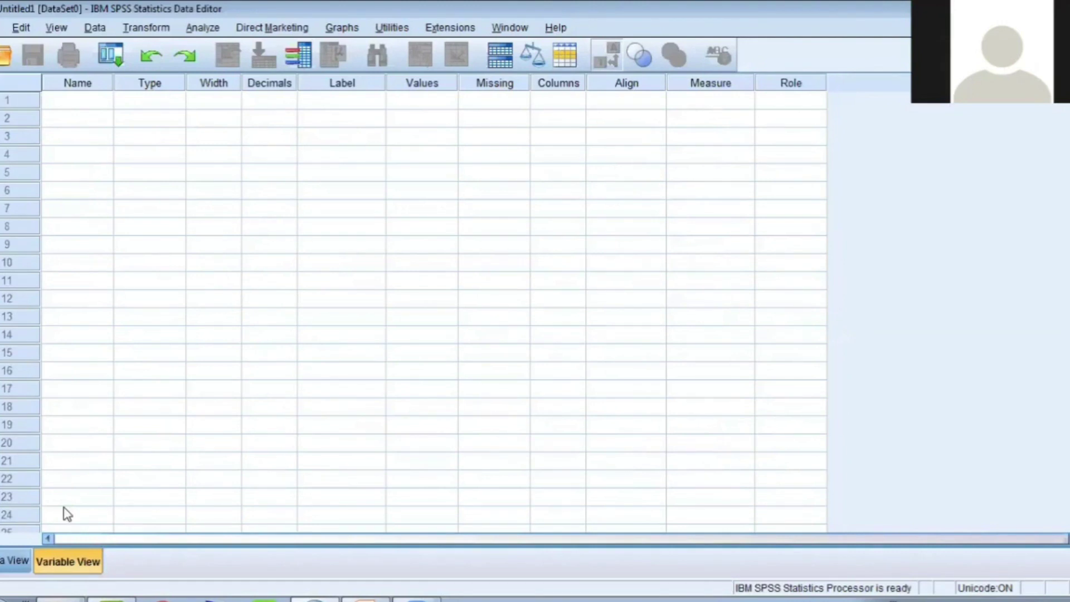
key(ctrl+t)
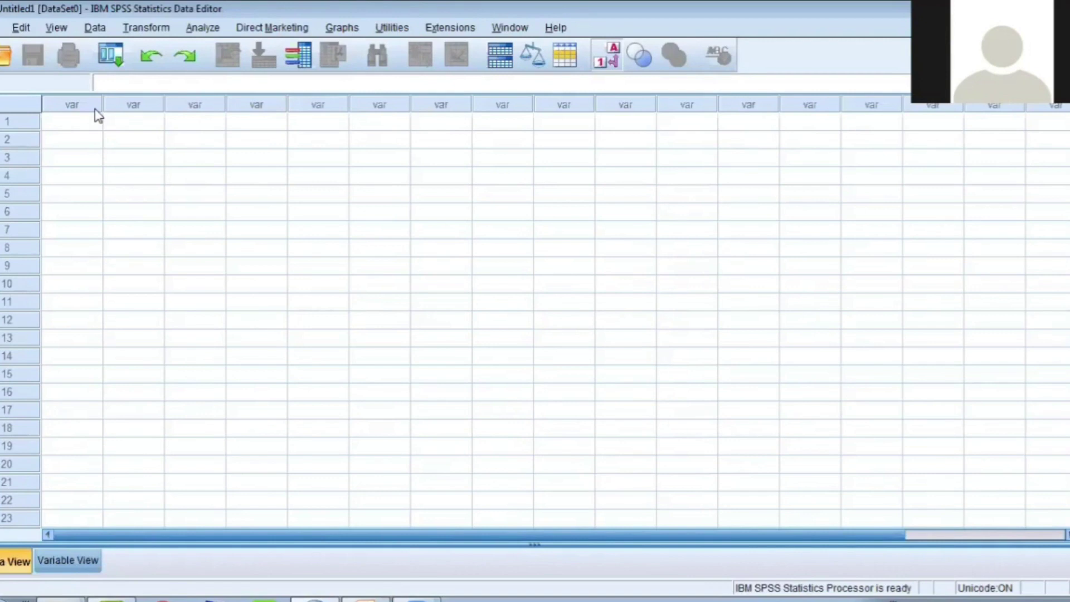
- Import Sheet1 of the Excel file Data Total Import.xlsx from the Desktop, reading variable names from the first row
click(3, 28)
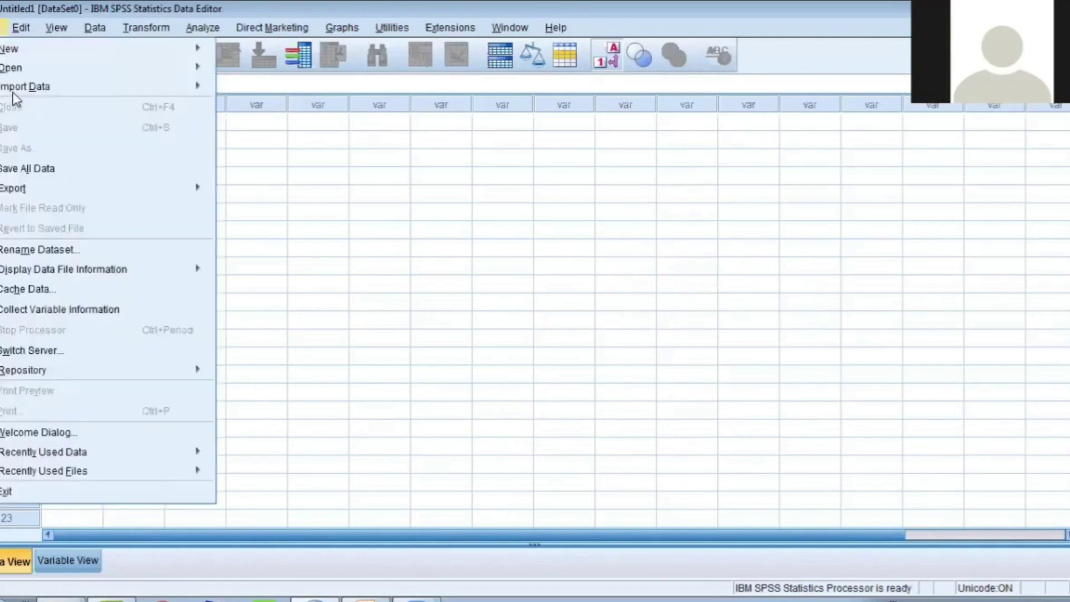
mouse_move(90, 85)
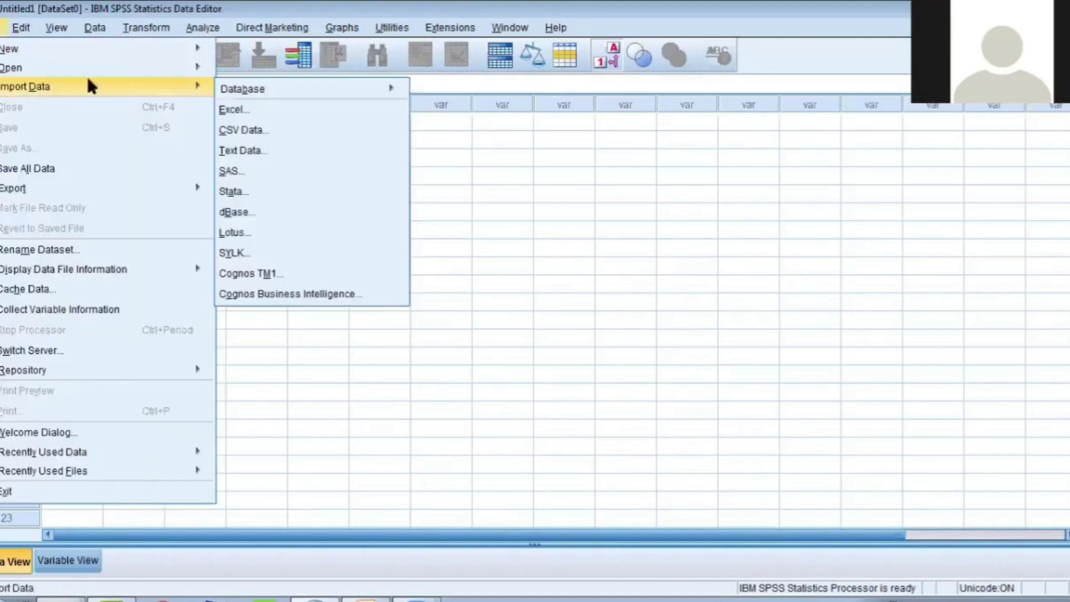
click(249, 113)
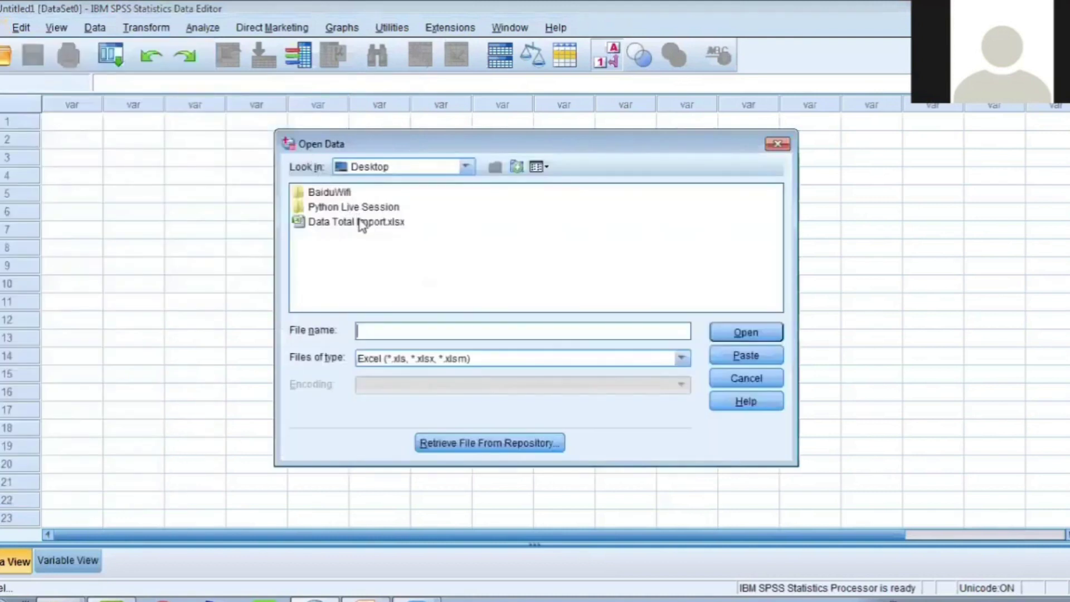
click(362, 223)
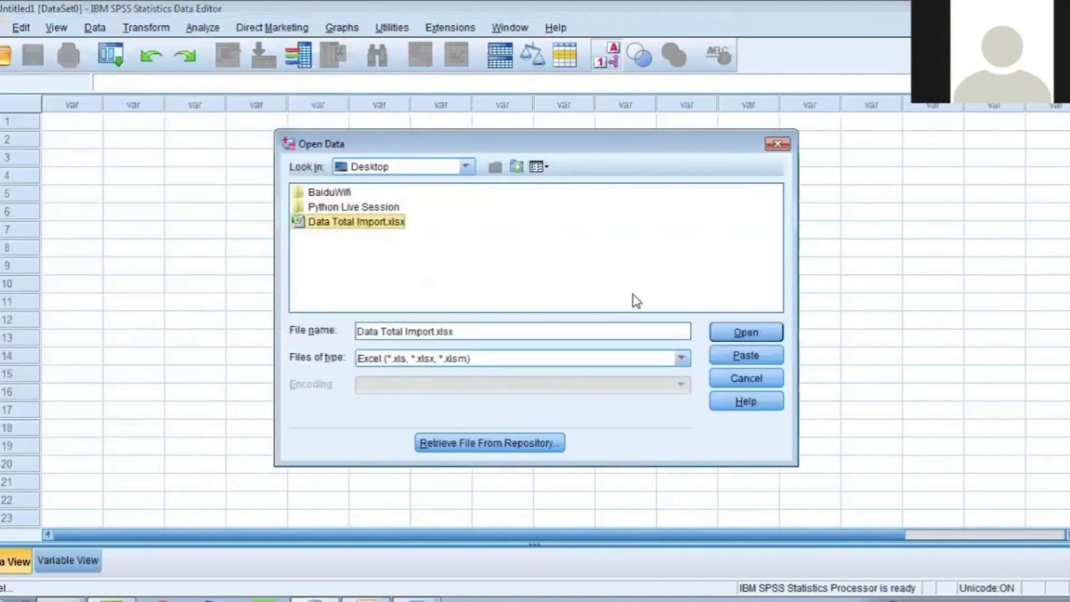
click(741, 334)
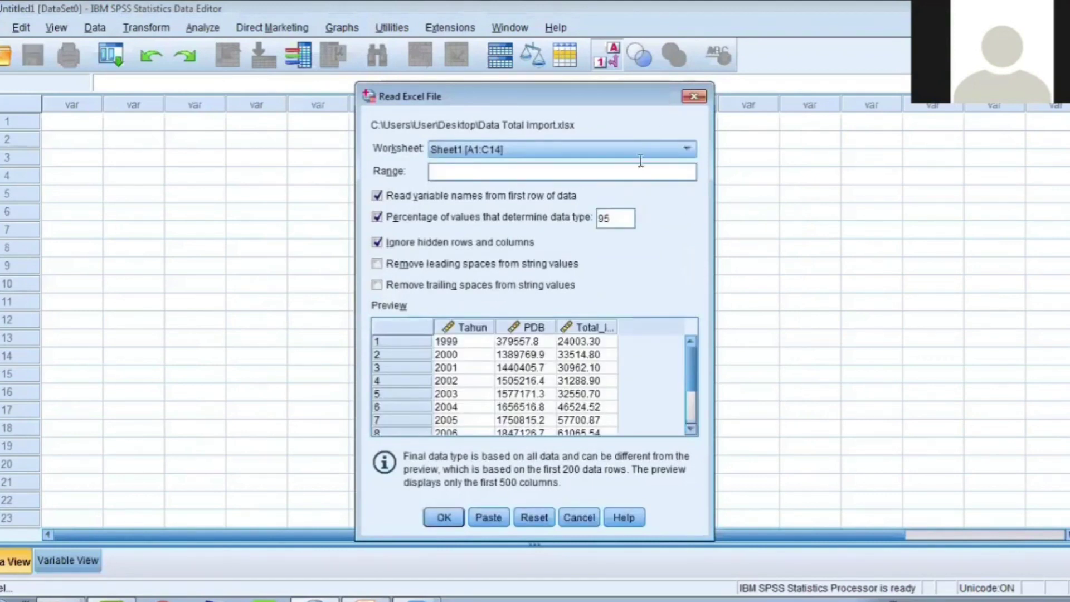
click(691, 421)
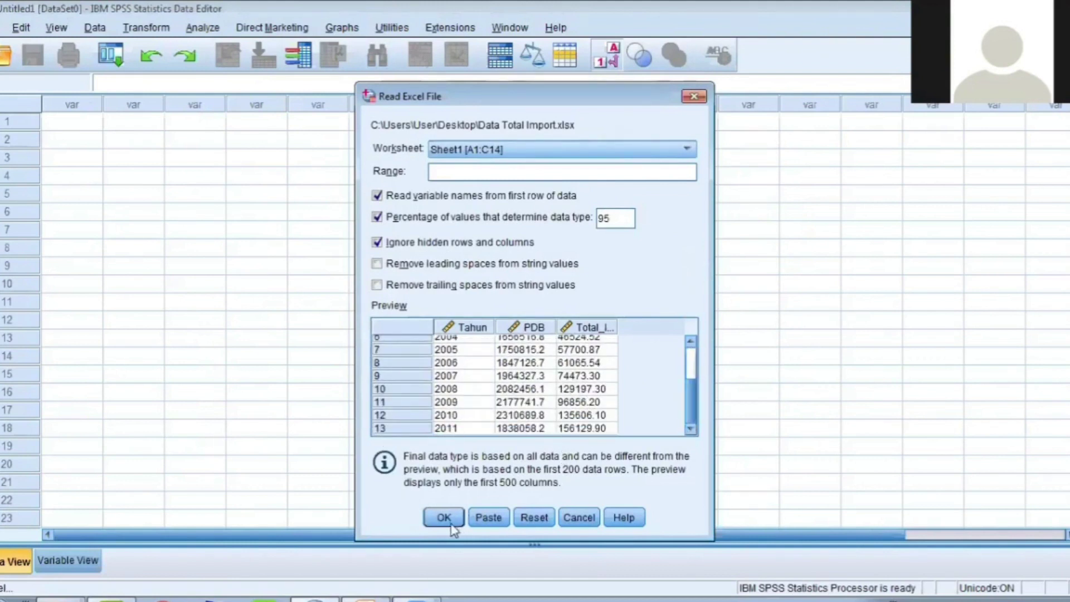
click(444, 517)
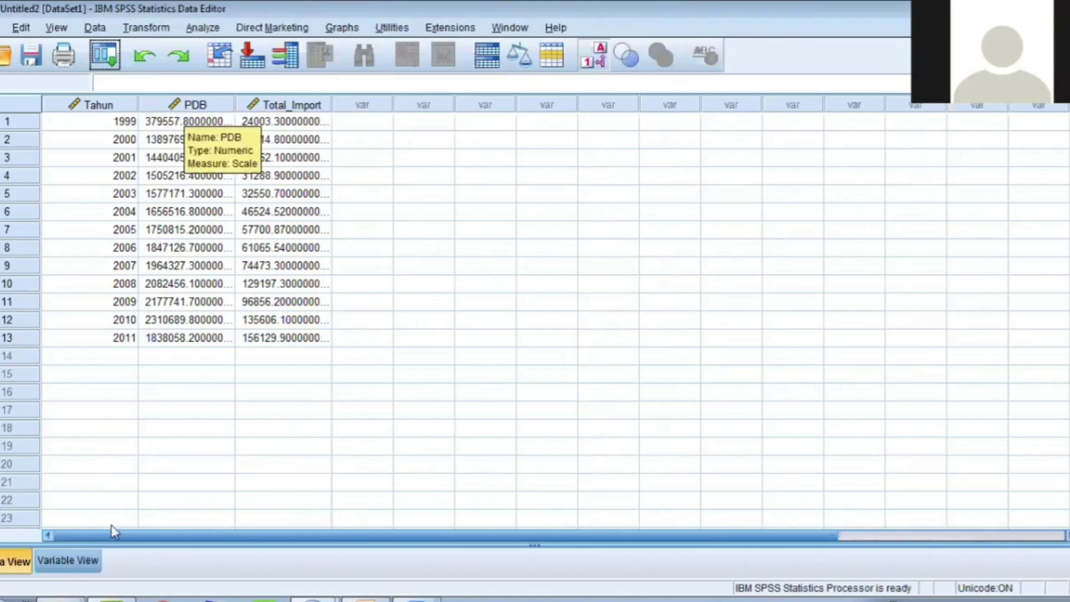
- Examine the imported variables' name, type, width and decimals settings, and inspect the first PDB value in the data grid
click(88, 556)
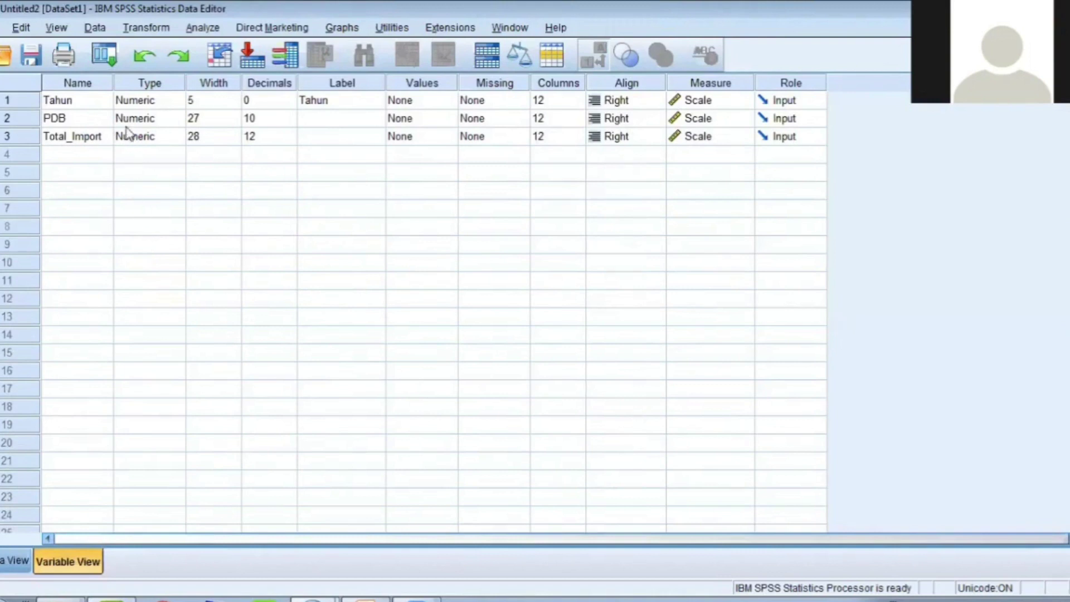
click(106, 85)
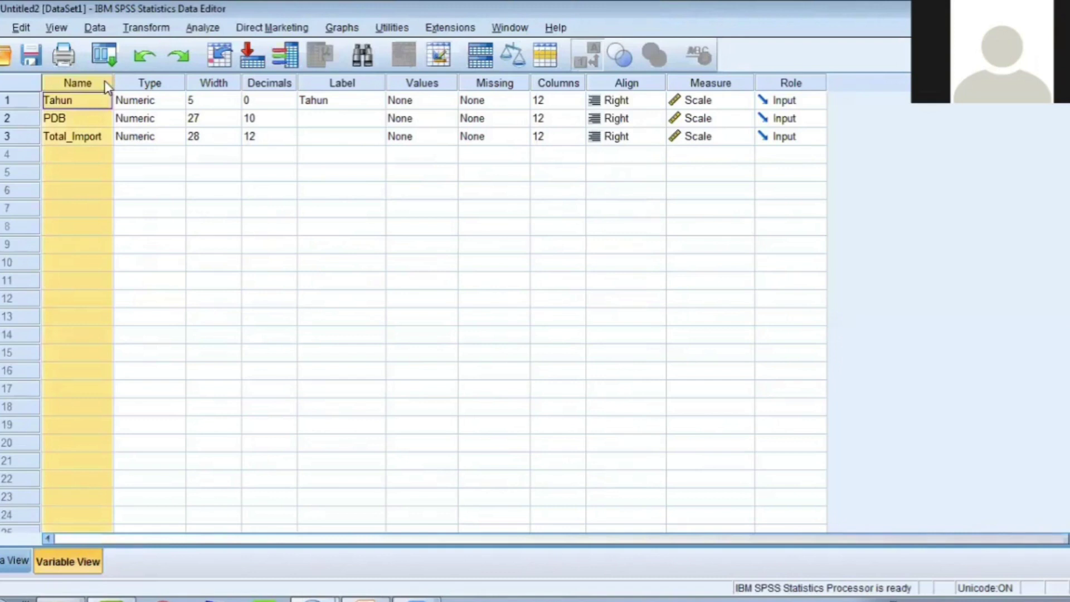
click(150, 83)
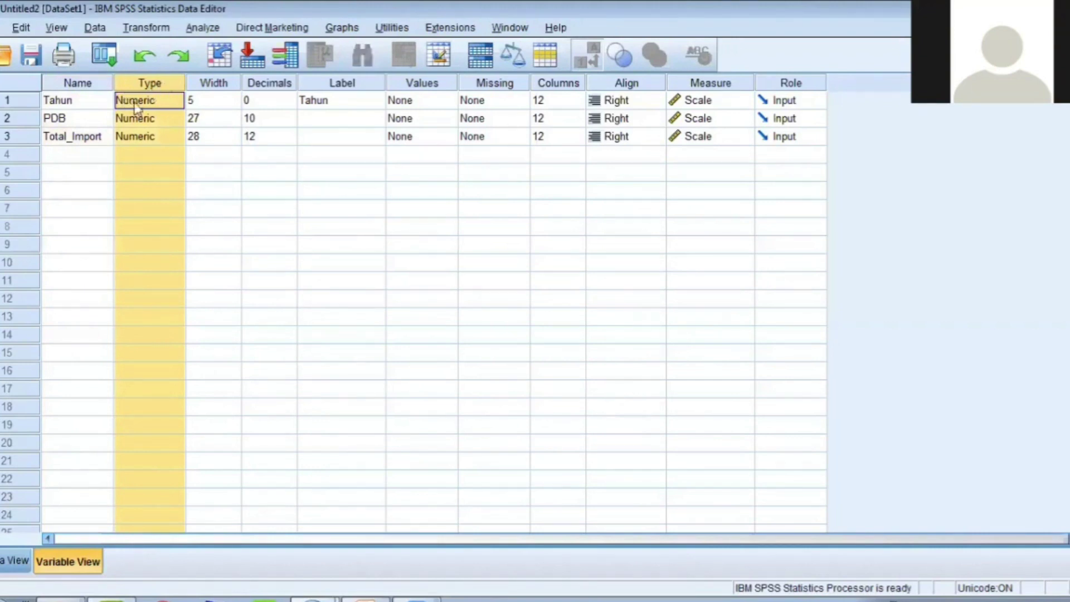
click(203, 85)
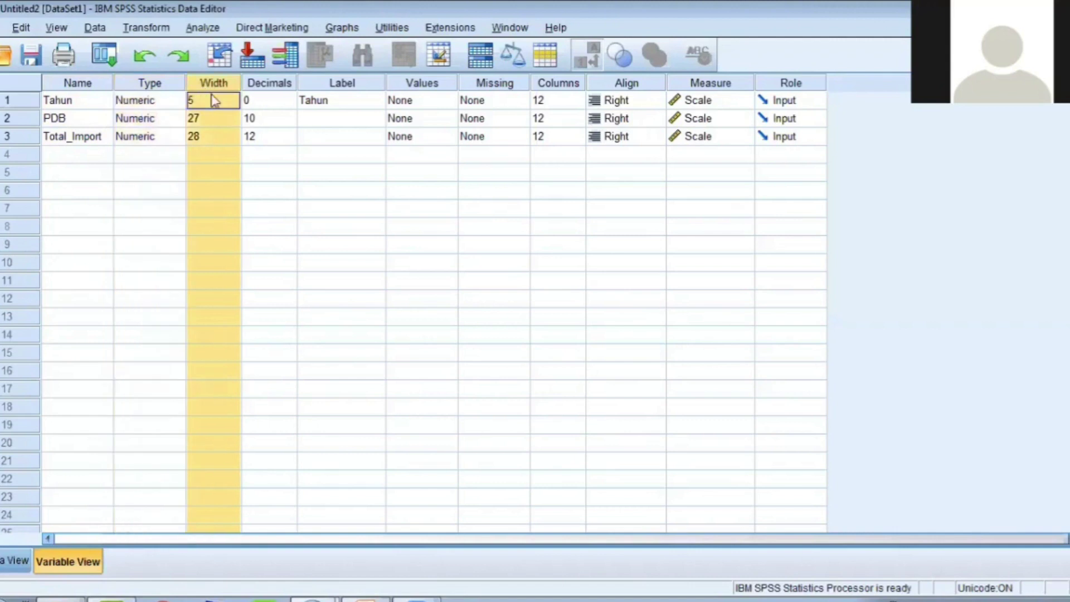
click(287, 86)
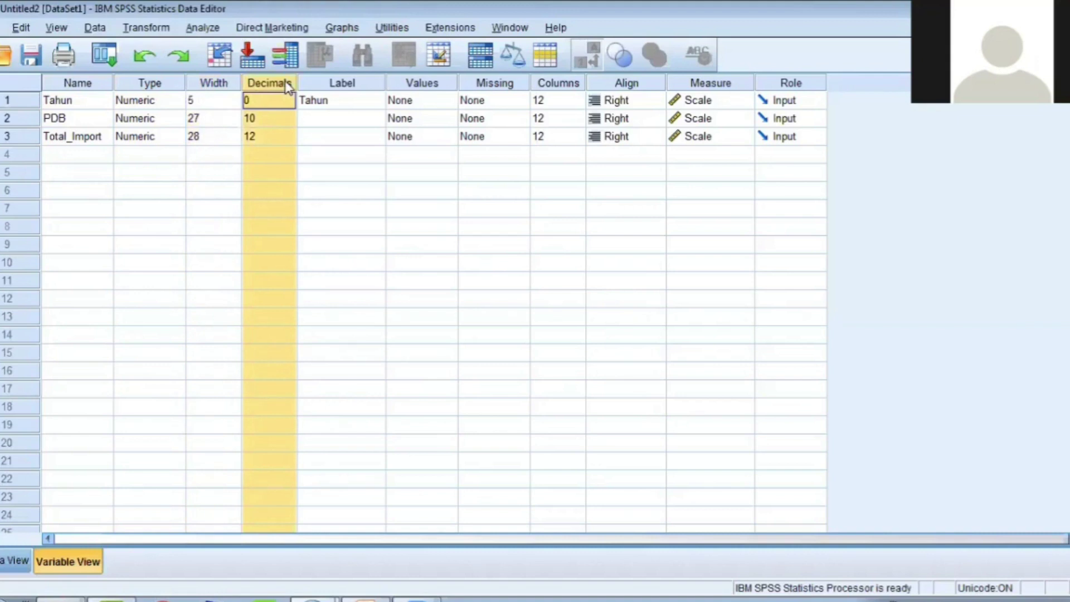
click(17, 560)
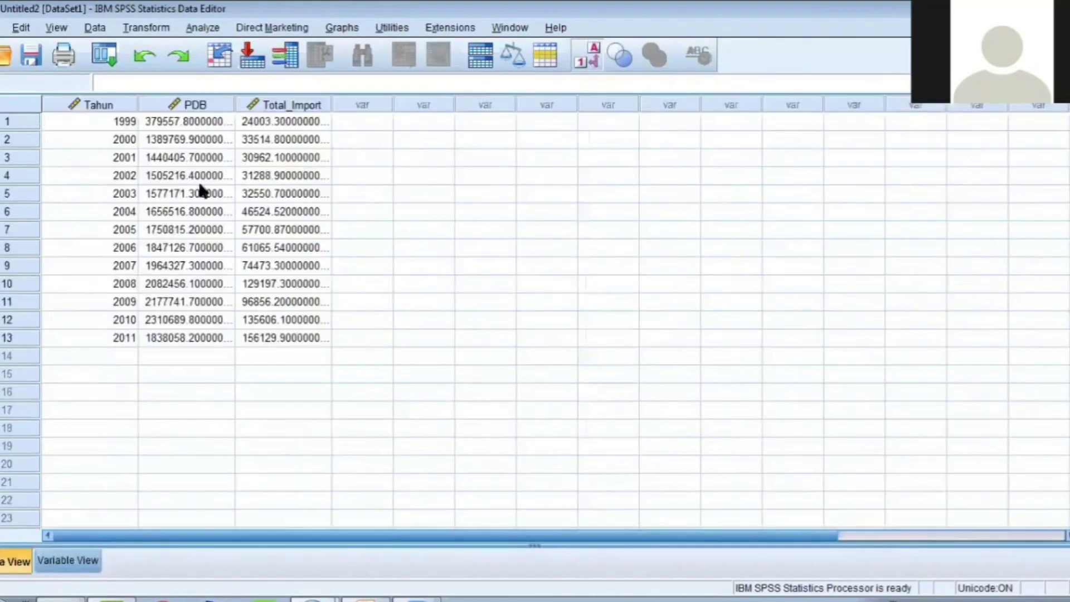
click(212, 123)
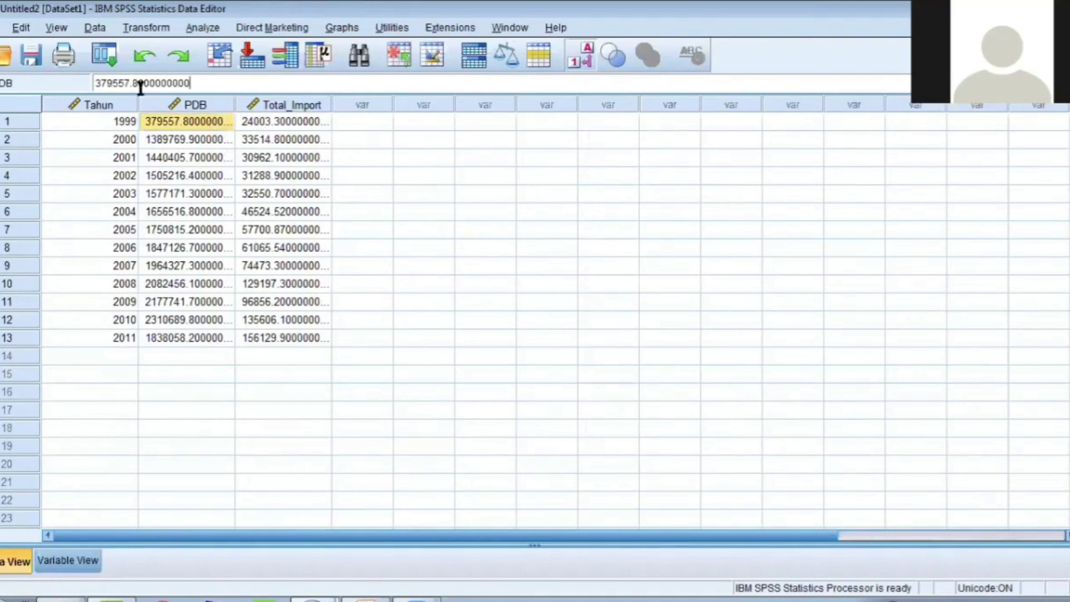
- Set the decimals of the PDB and Total_Import variables to 2
click(48, 570)
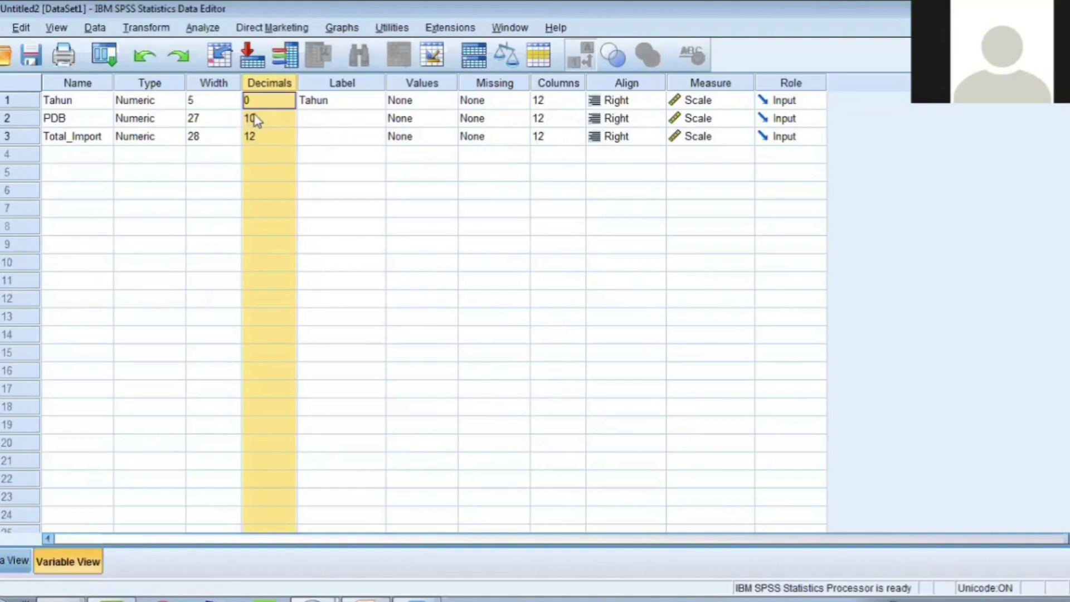
click(269, 119)
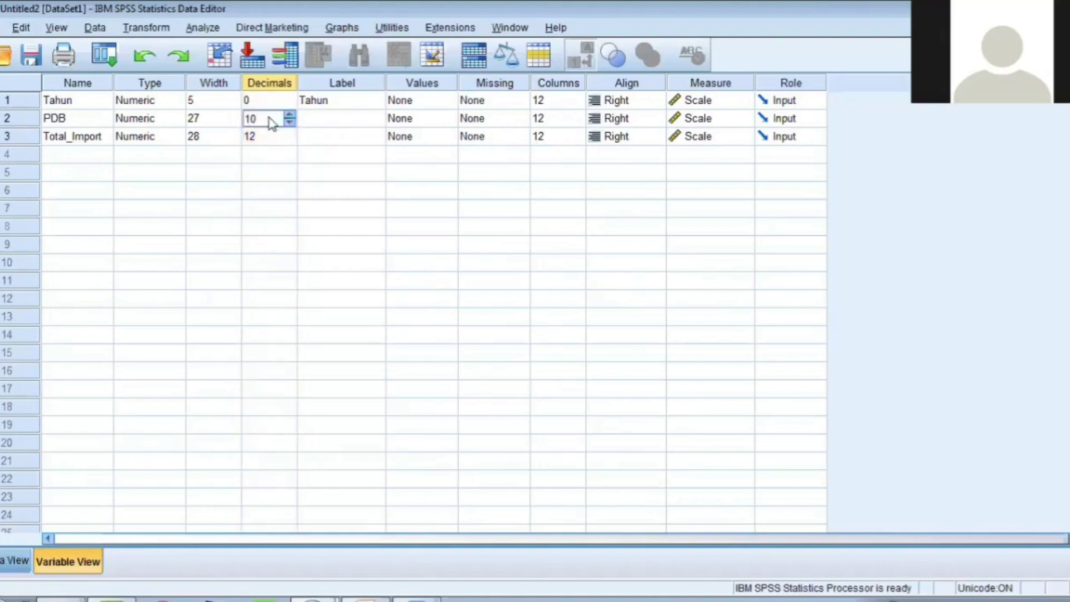
double_click(270, 119)
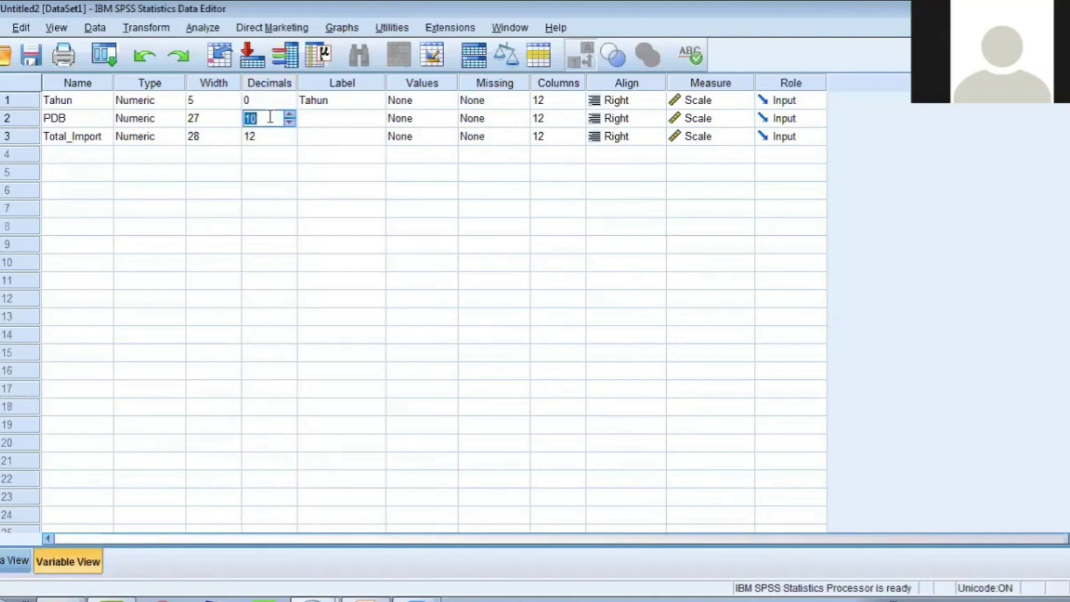
text(2)
key(Tab)
double_click(268, 130)
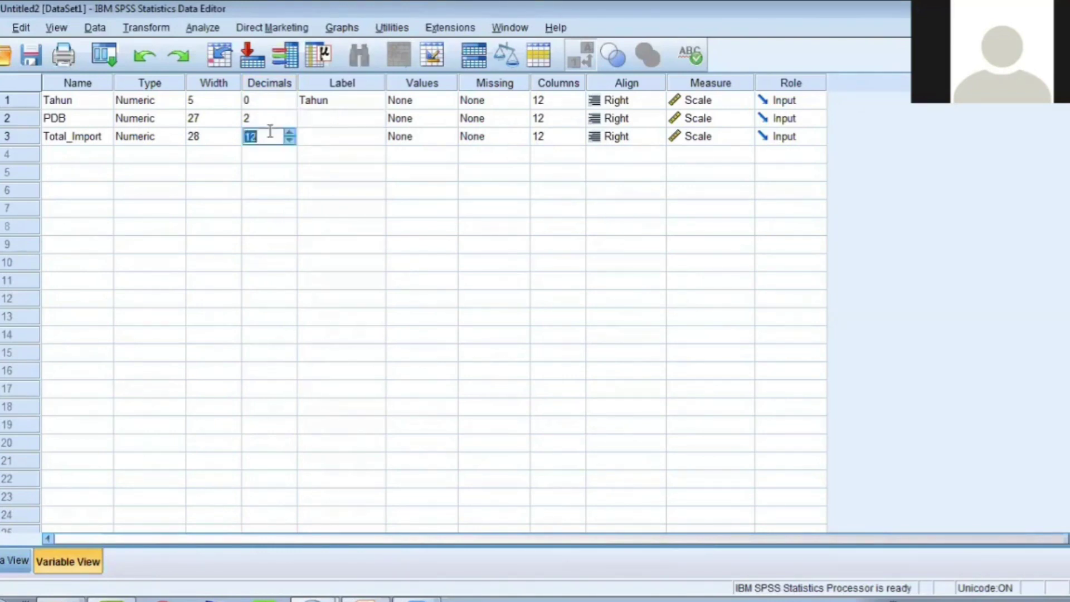
text(2)
key(Tab)
- Examine the Label and Values attributes of the imported variables
click(351, 84)
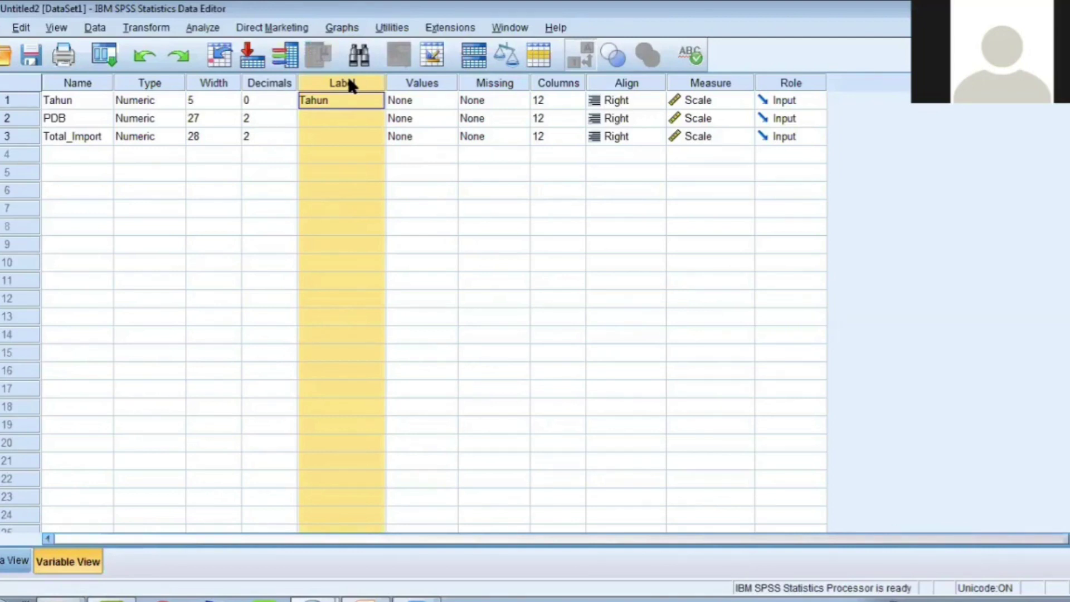
click(432, 83)
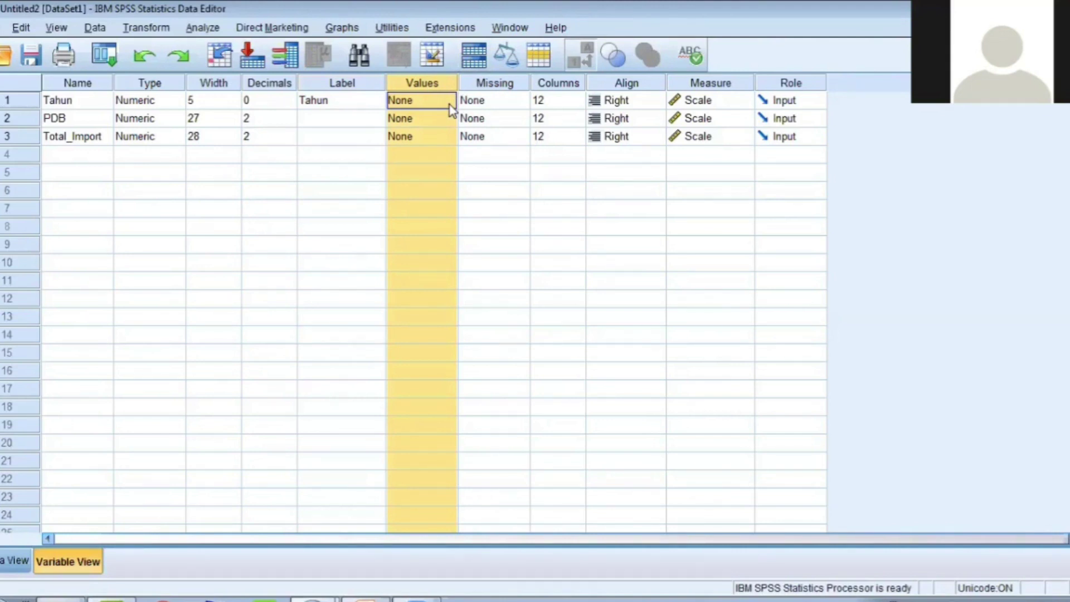
drag(466, 174, 477, 189)
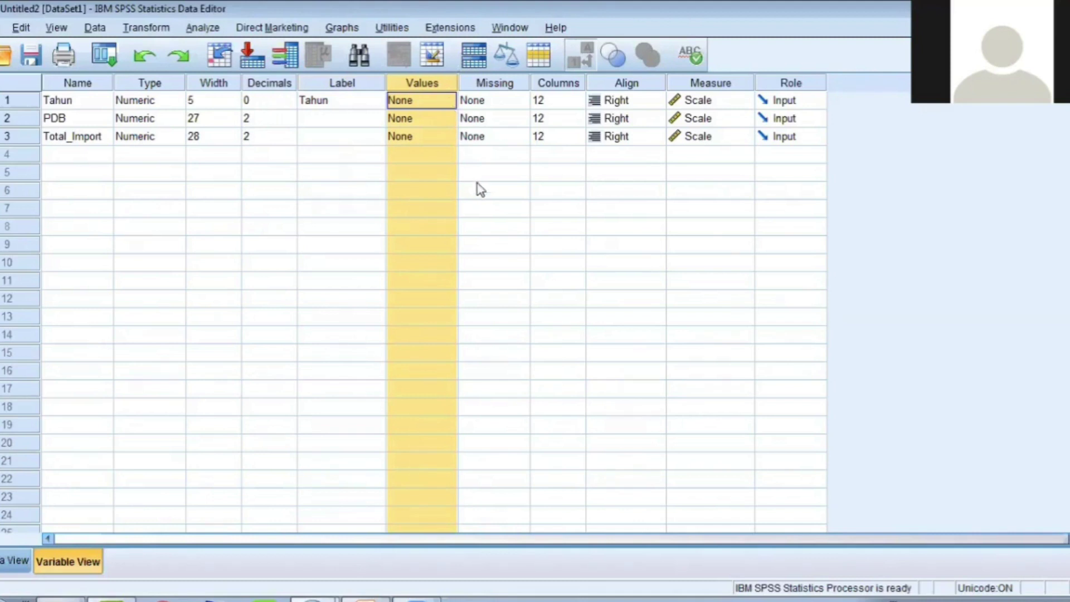
- Try adding the value label 1 = "L" to the Tahun variable, enter 2 as another value, and discard the changes
click(438, 101)
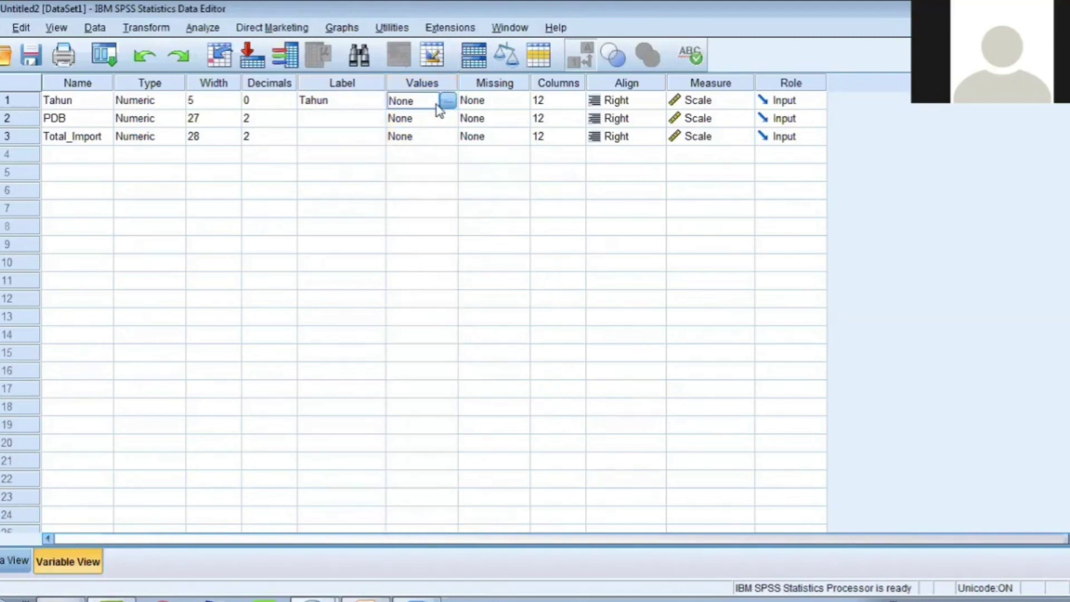
click(442, 101)
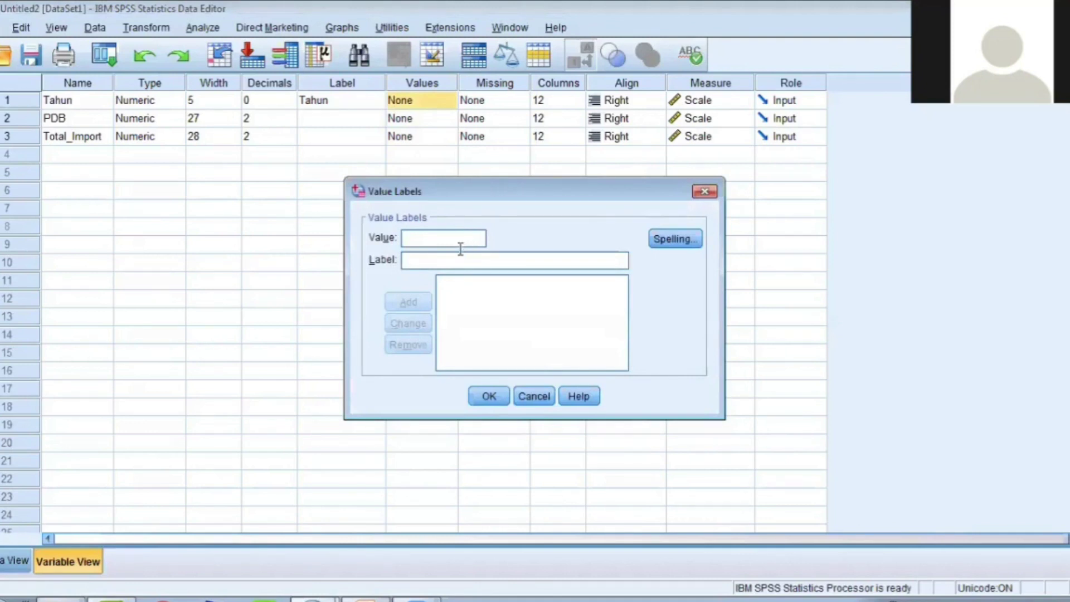
text(1)
key(Tab)
text(L)
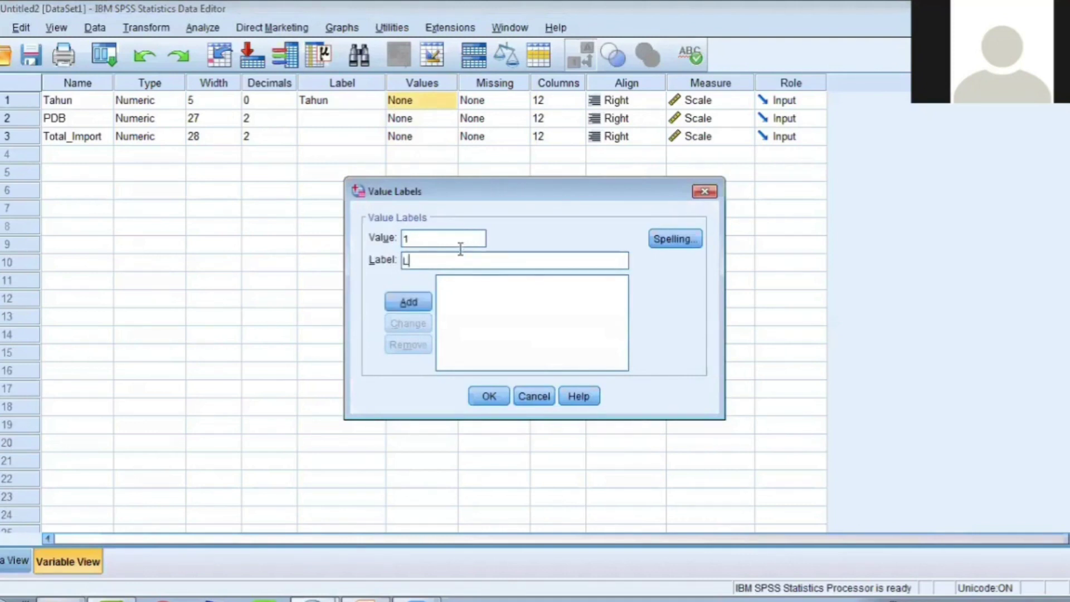
click(408, 301)
text(2)
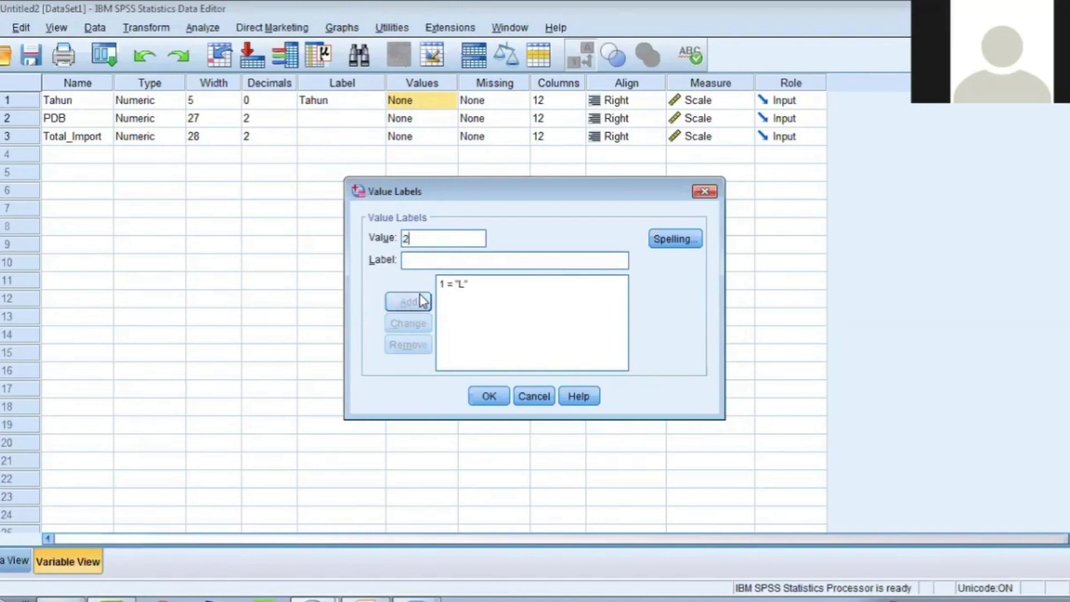
key(Escape)
- Examine the Columns attribute and the measurement level options for Tahun, and return to the data grid
click(570, 86)
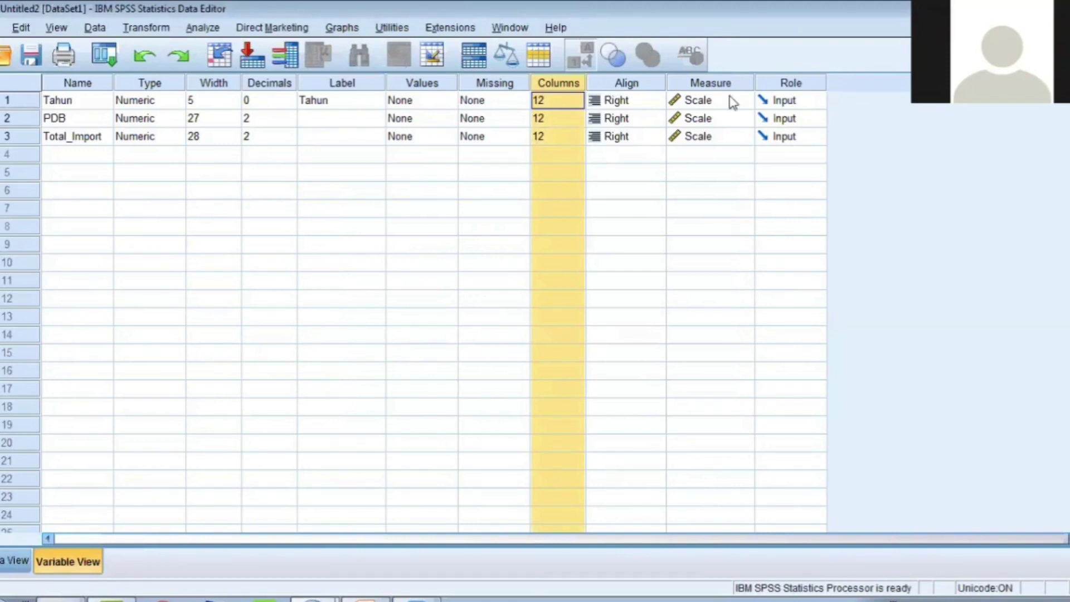
click(733, 102)
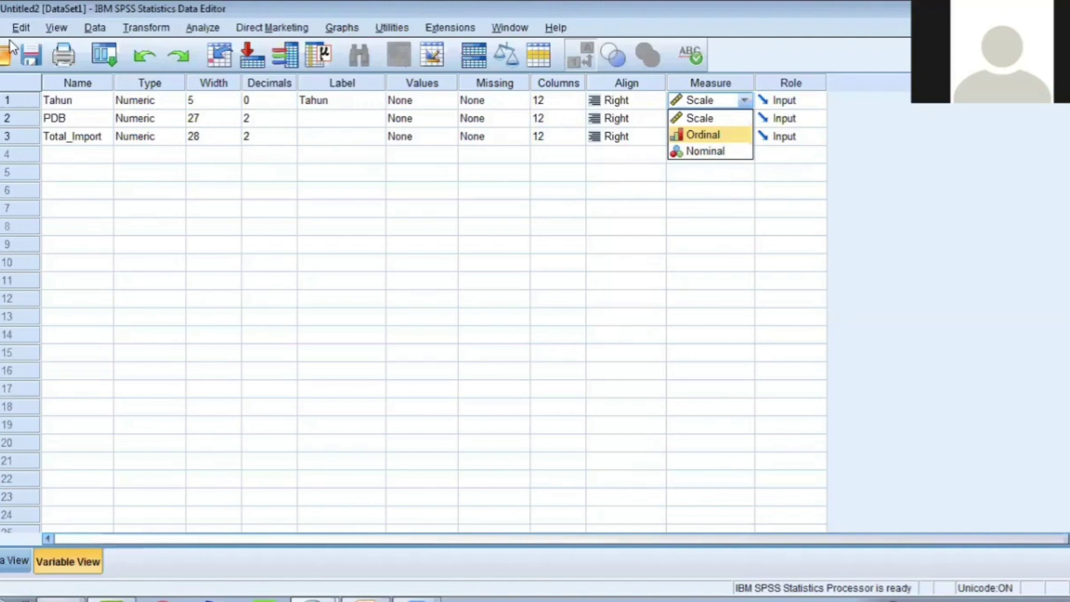
key(ctrl+t)
- View the available Direct Marketing techniques and close the chooser without selecting one
click(57, 29)
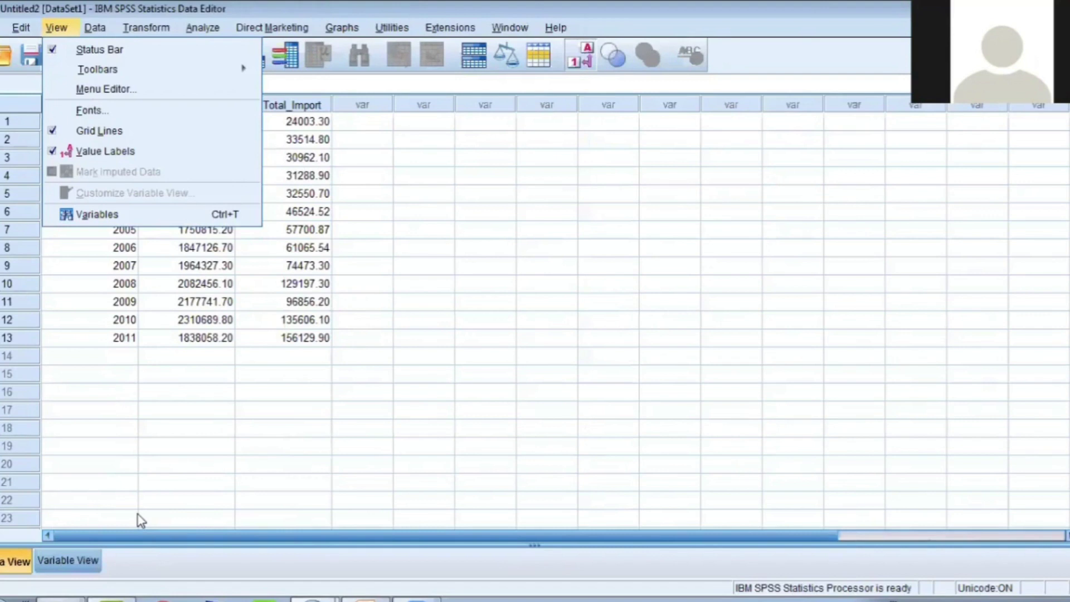
key(Right)
click(144, 28)
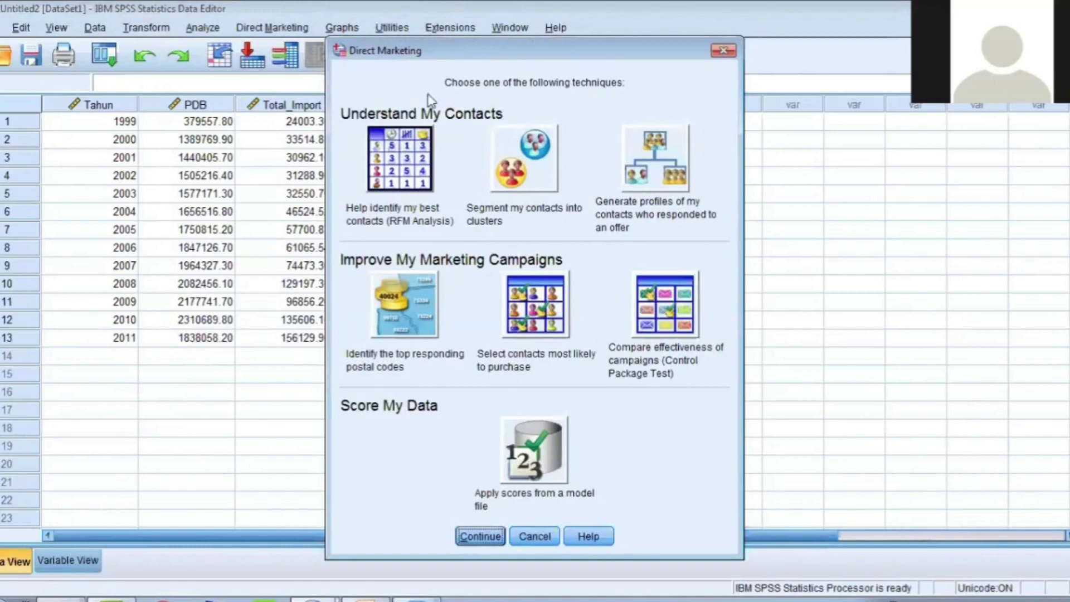
key(Escape)
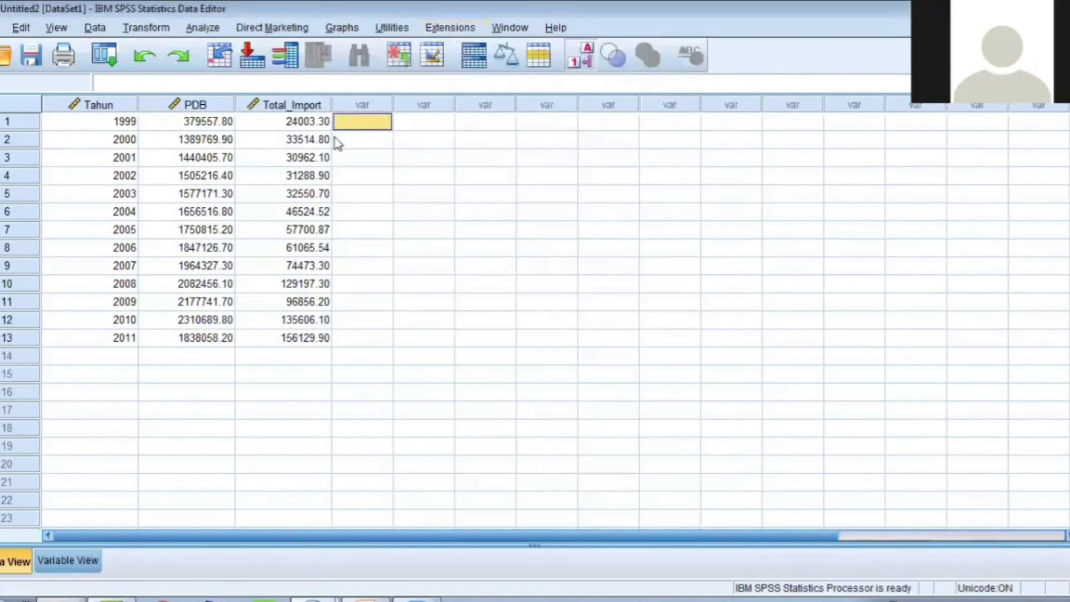
- Create a simple scatterplot with PDB on the horizontal axis and Total_Import on the vertical axis, and select the chart in the output
click(342, 29)
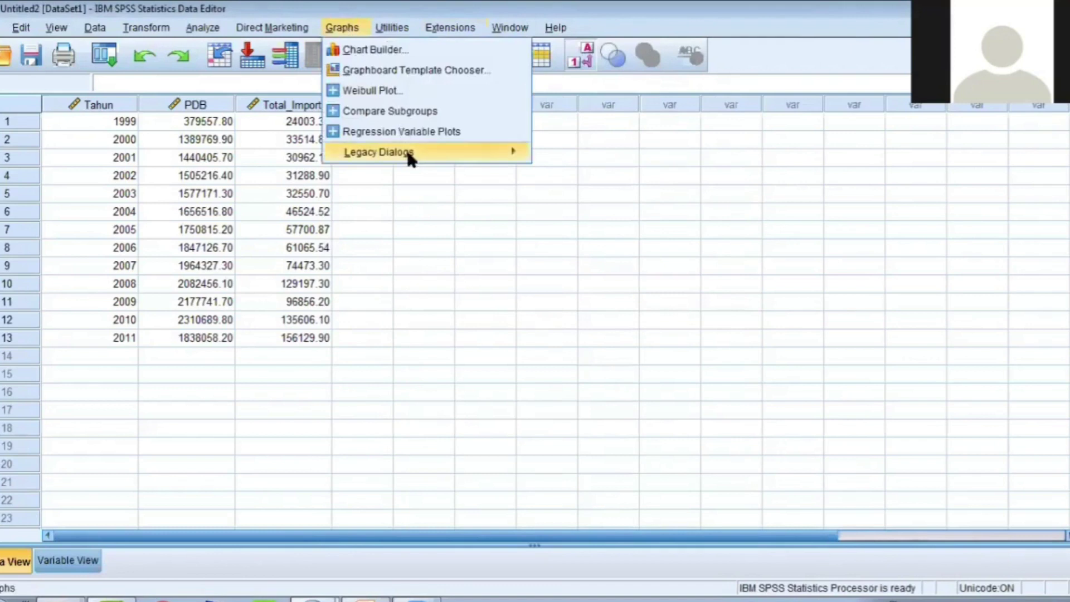
mouse_move(410, 152)
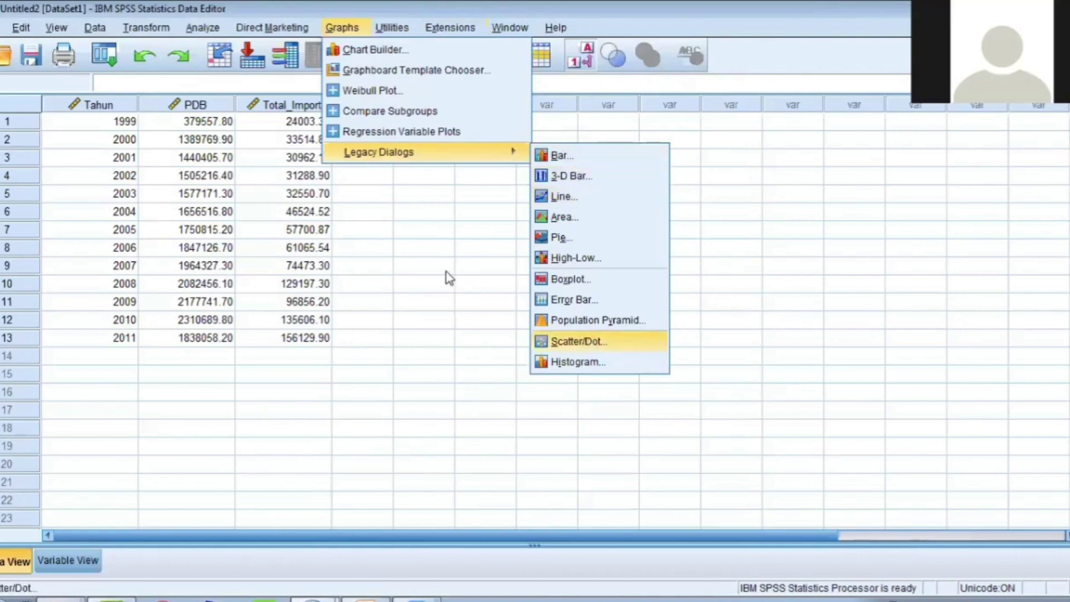
key(Return)
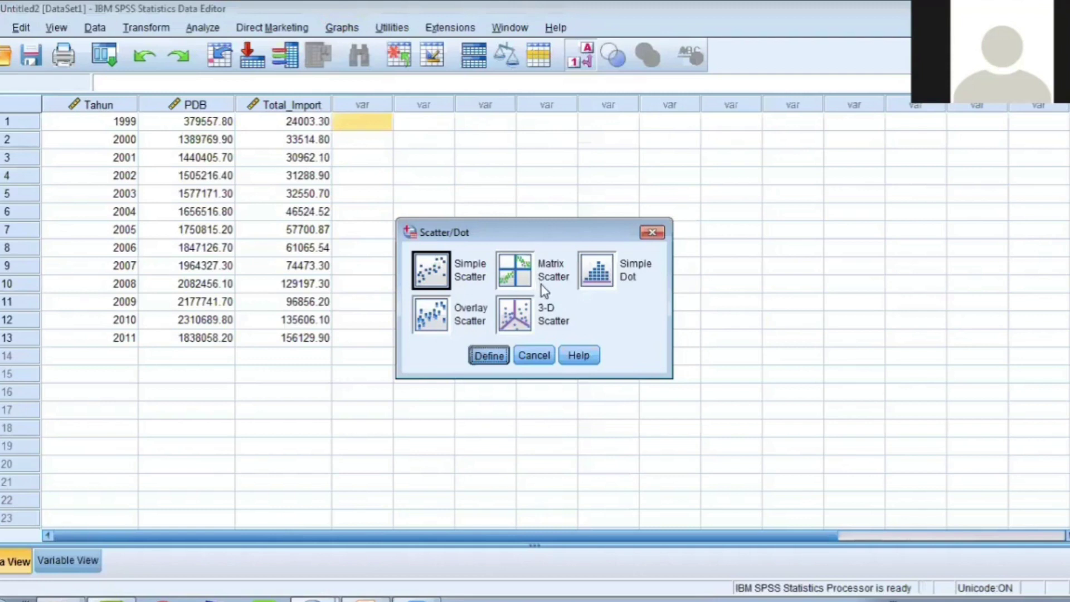
click(639, 232)
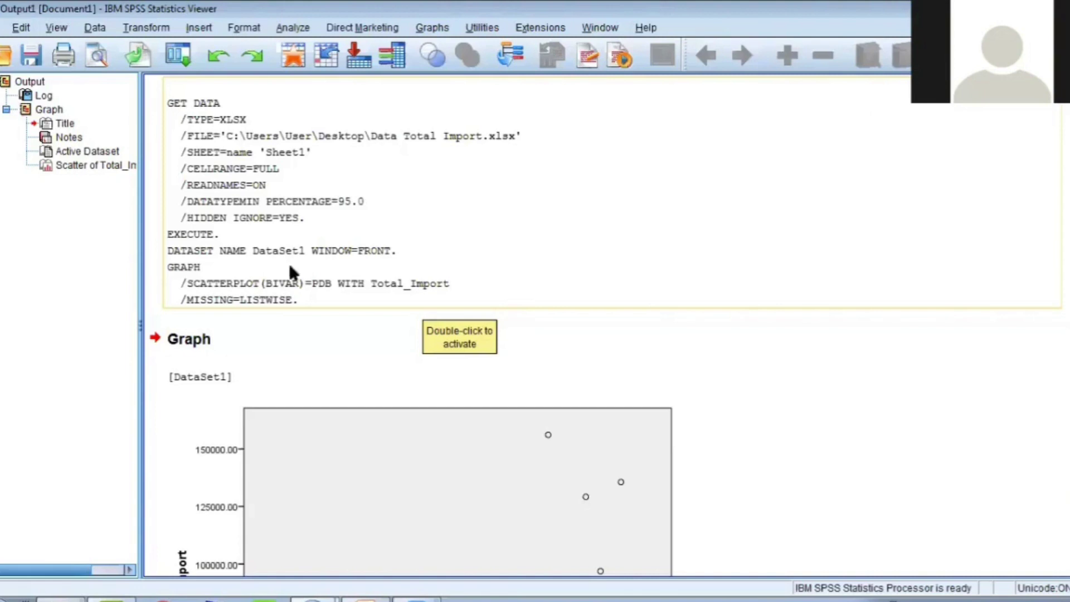
scroll(296, 259, down, 5)
click(312, 250)
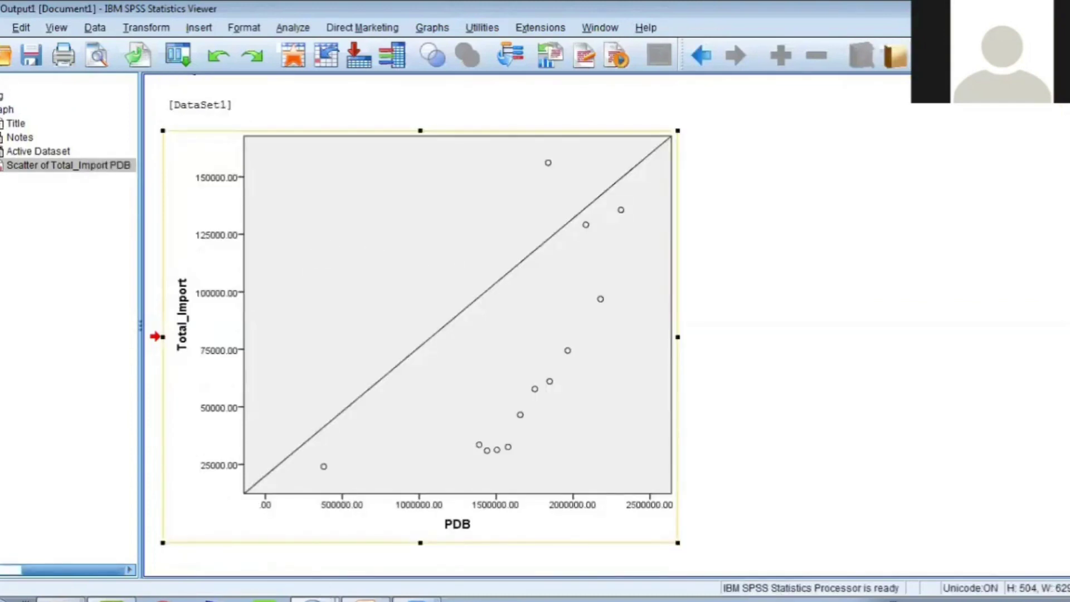
- Switch to the PowerPoint presentation Contoh Kasus SPSS.pptx and play the slide about the scatterplot of Total Import vs PDB
key(alt+Tab)
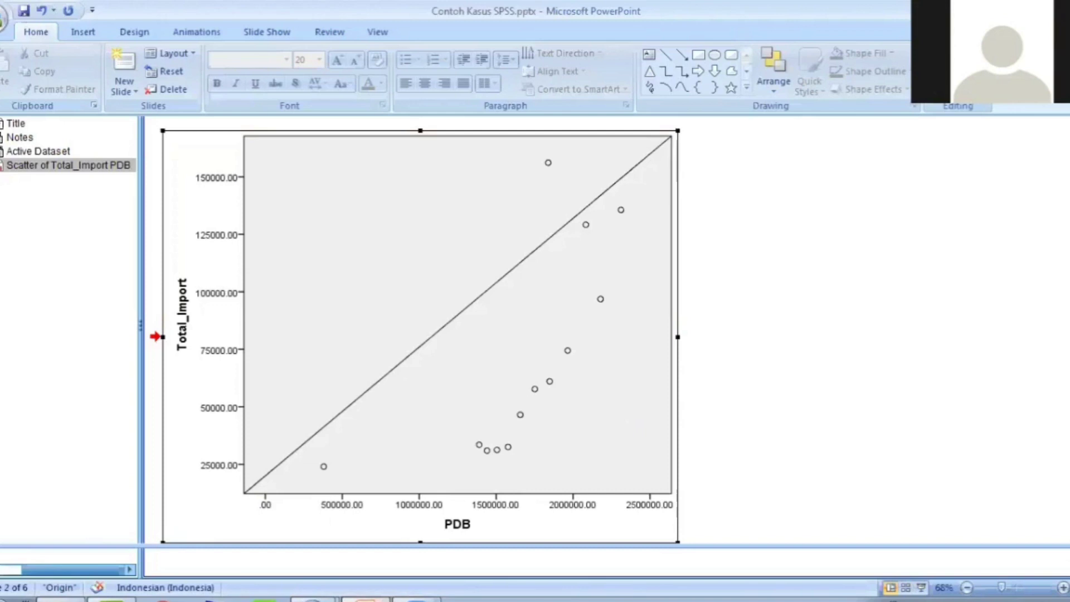
key(Escape)
key(shift+F5)
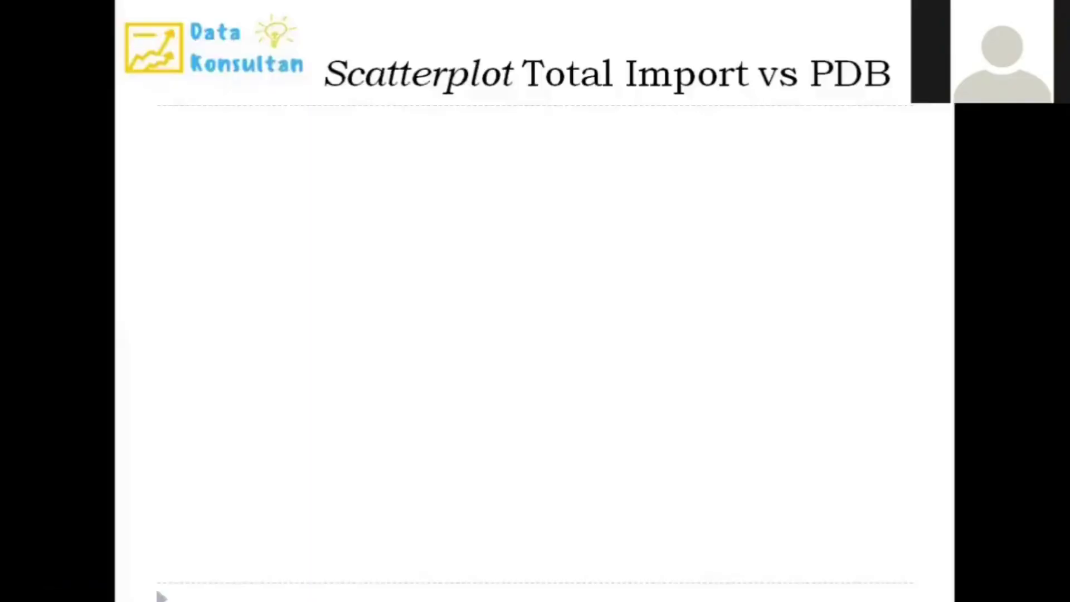
key(Right)
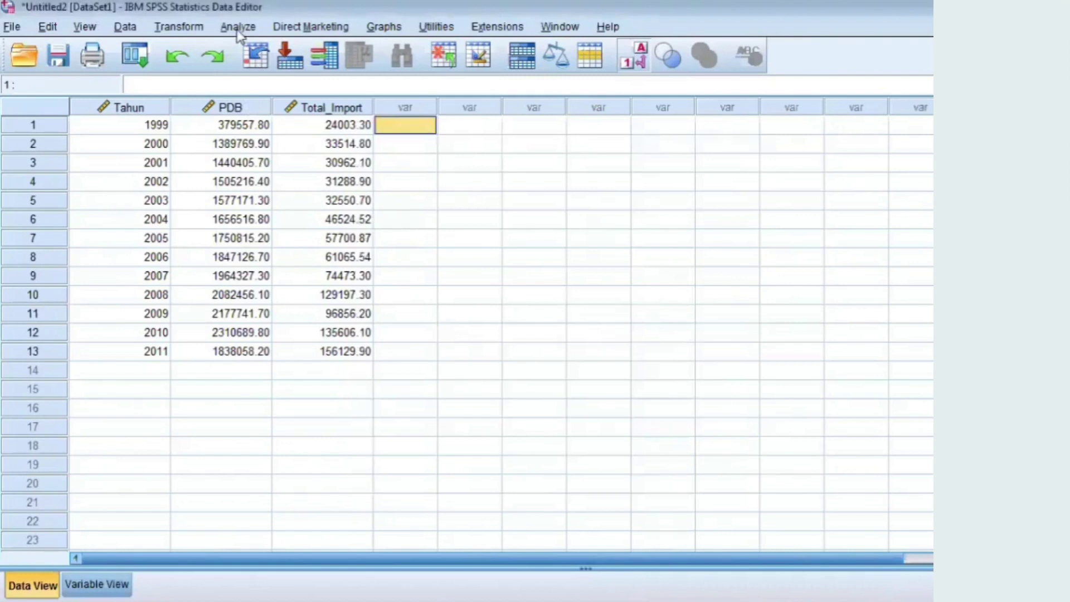
- Set up a linear regression in SPSS with Total_Import as the dependent variable and PDB as the independent variable
click(239, 29)
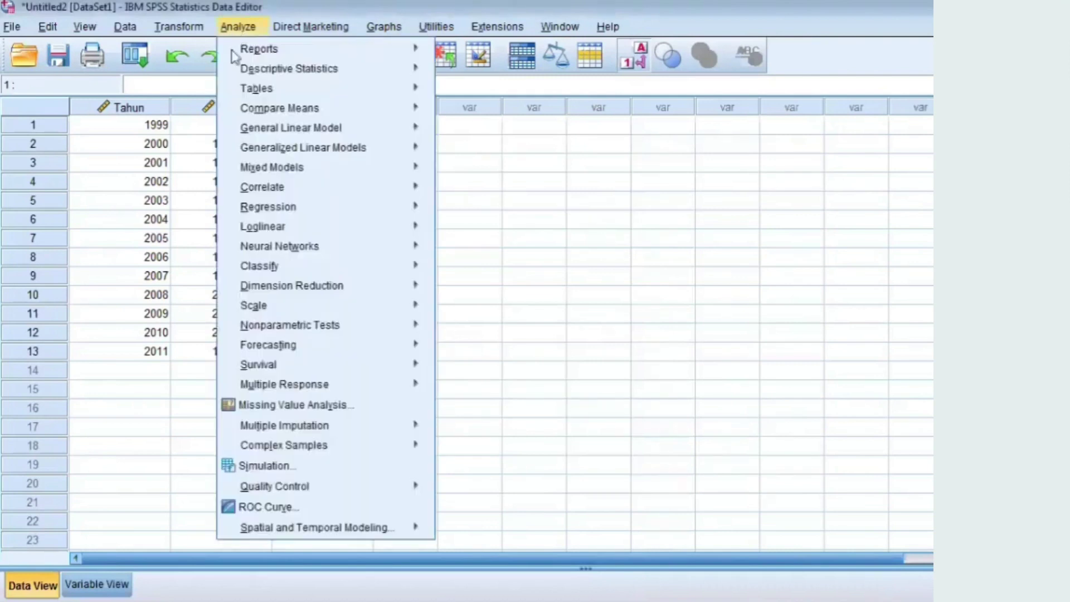
mouse_move(384, 206)
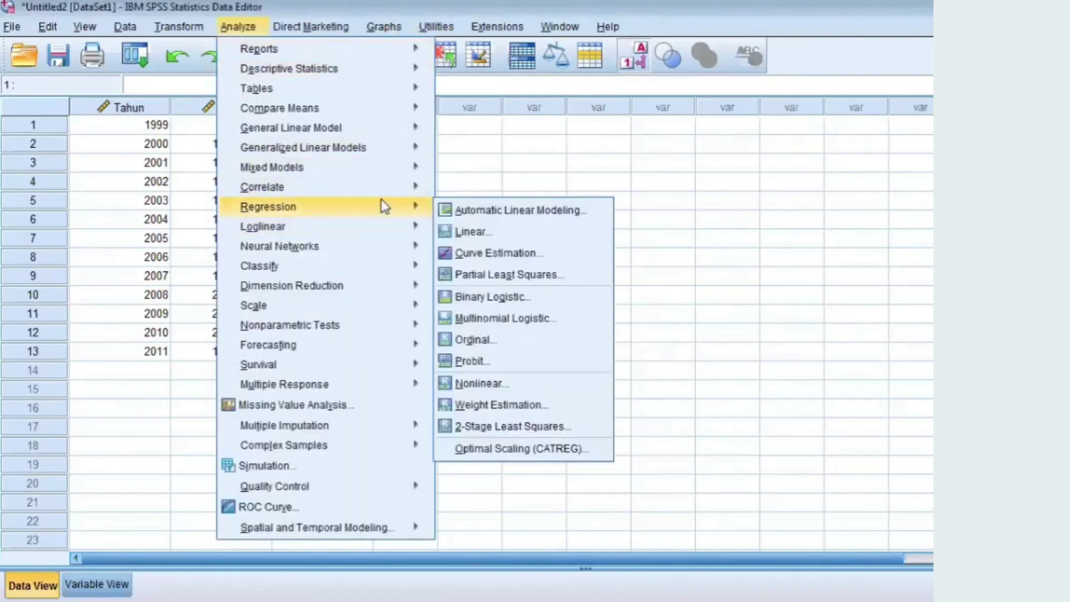
click(471, 233)
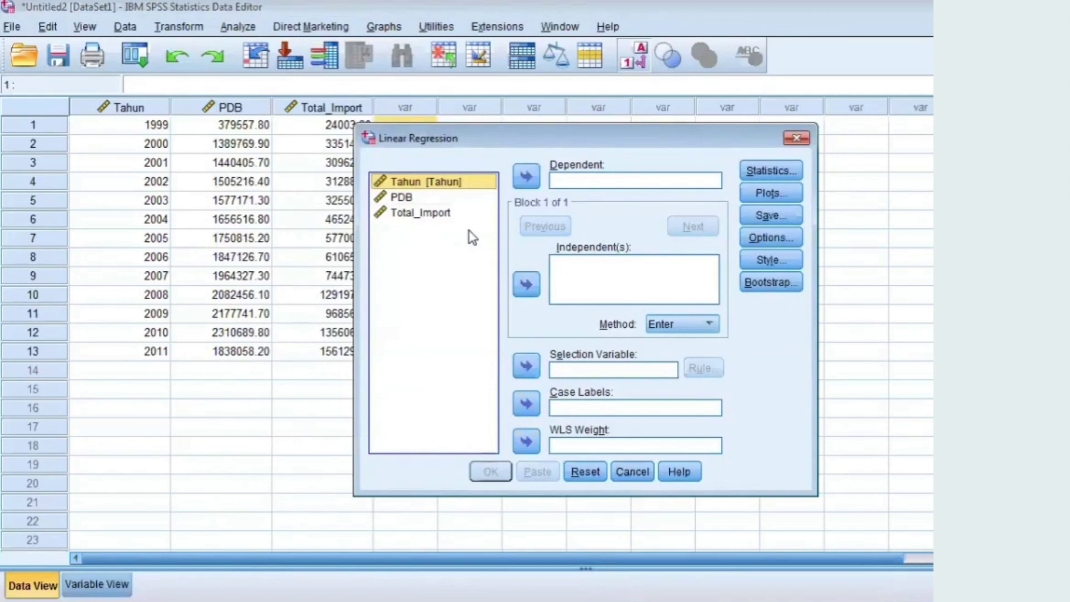
click(433, 197)
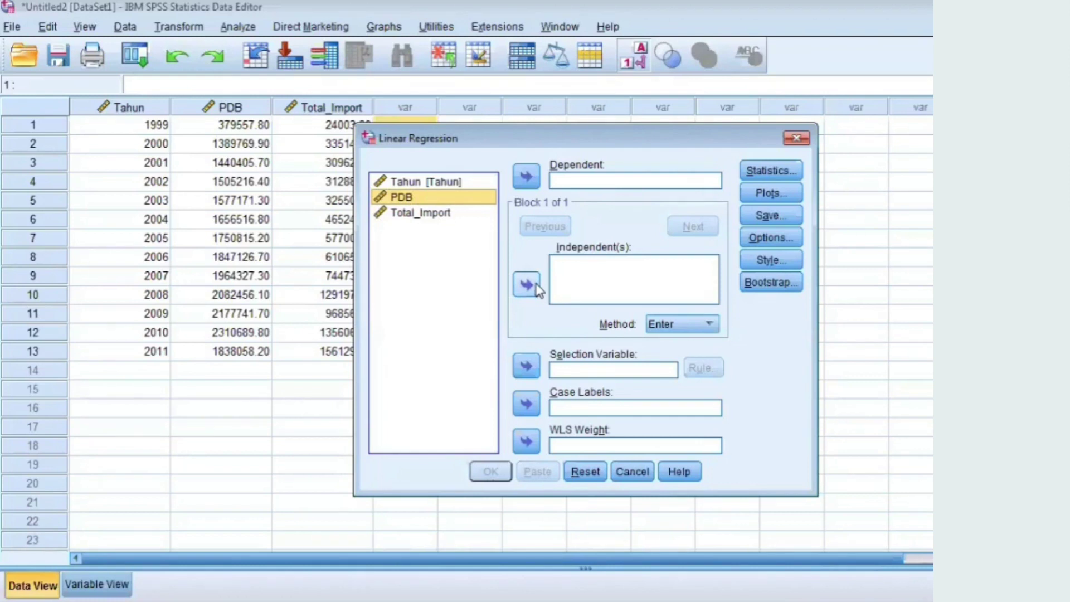
click(538, 288)
click(441, 212)
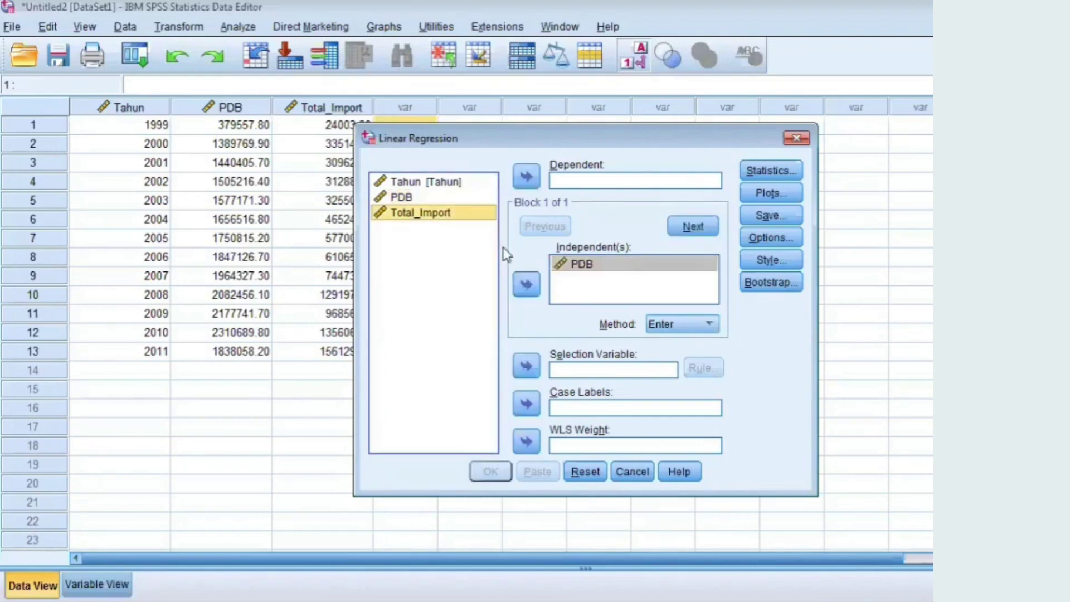
click(525, 177)
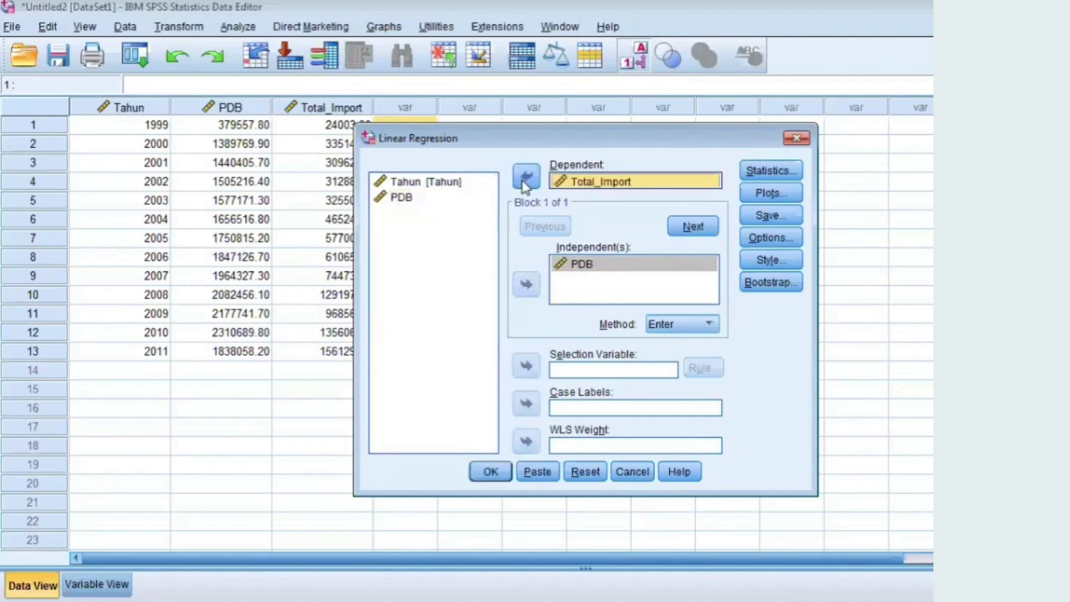
- Add Descriptives to the regression statistics alongside Estimates and Model fit
click(775, 174)
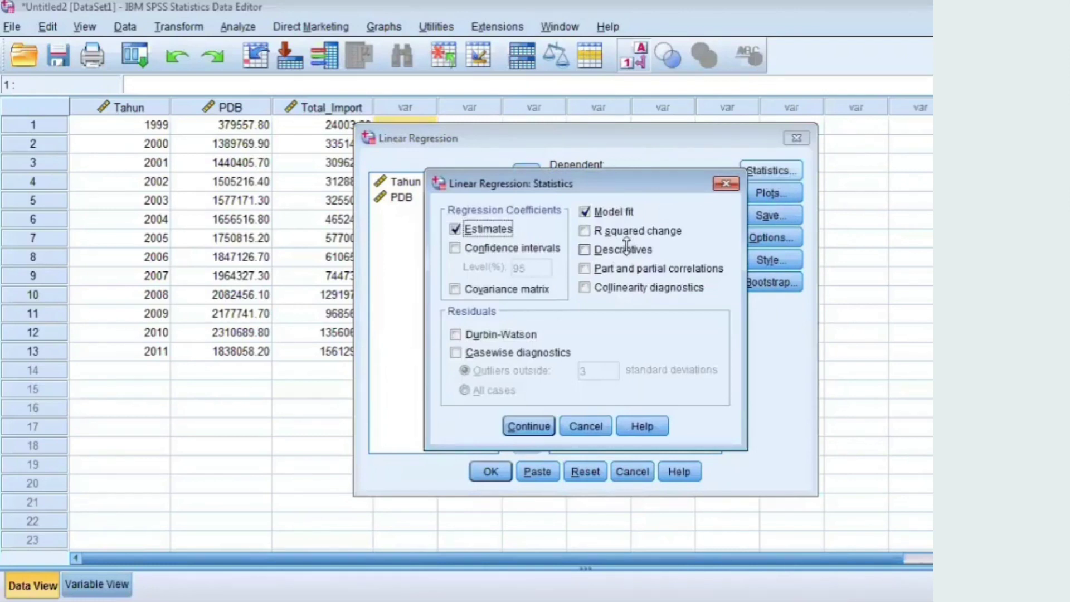
click(607, 250)
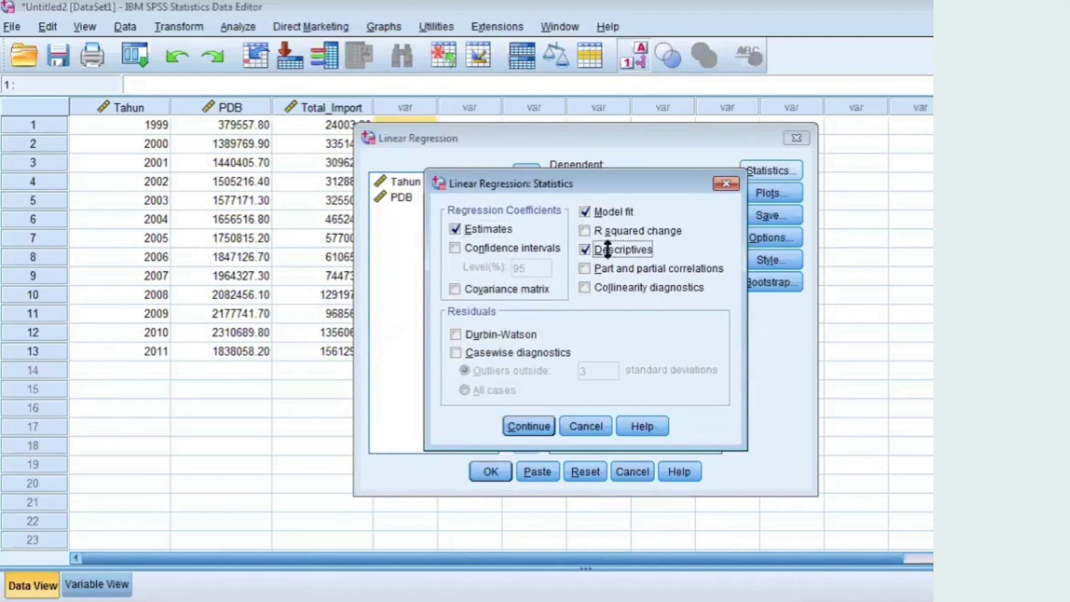
click(539, 427)
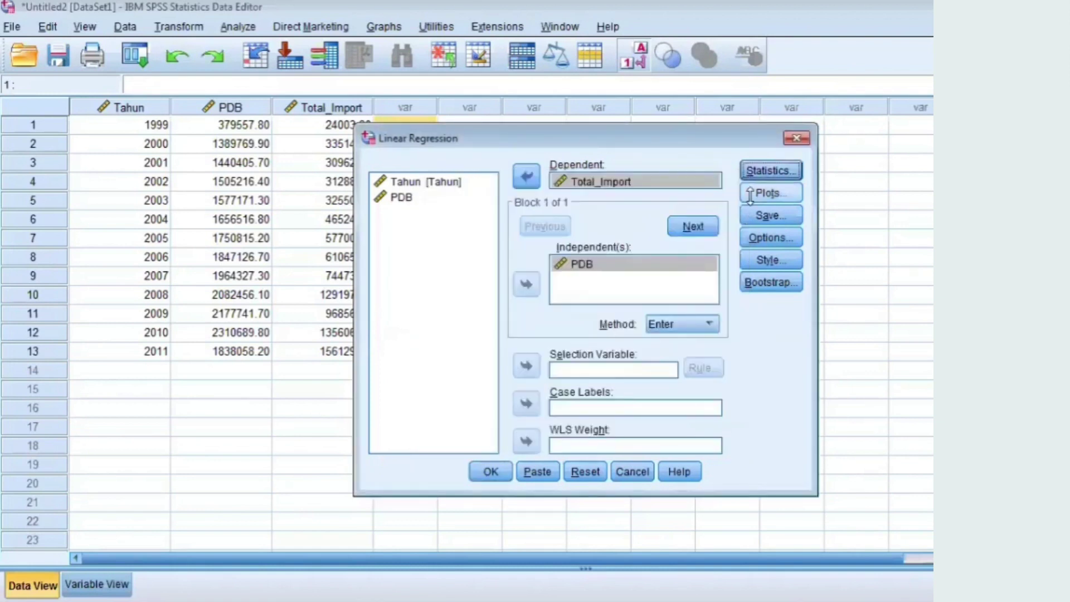
- Accept the default Plots, Save and Options settings and run the regression, showing its output in a maximized window
click(769, 193)
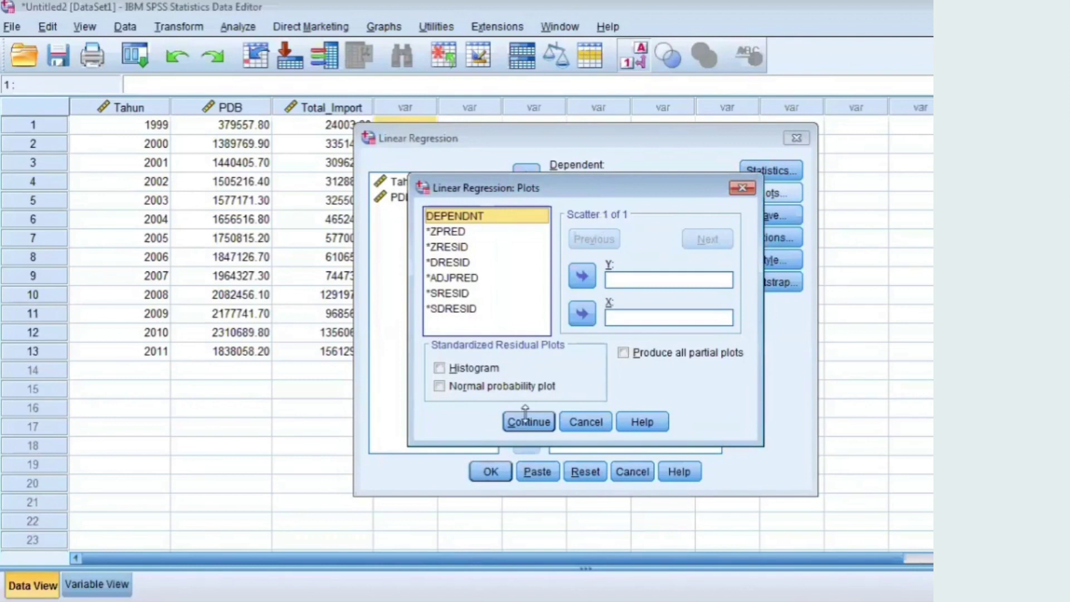
click(527, 422)
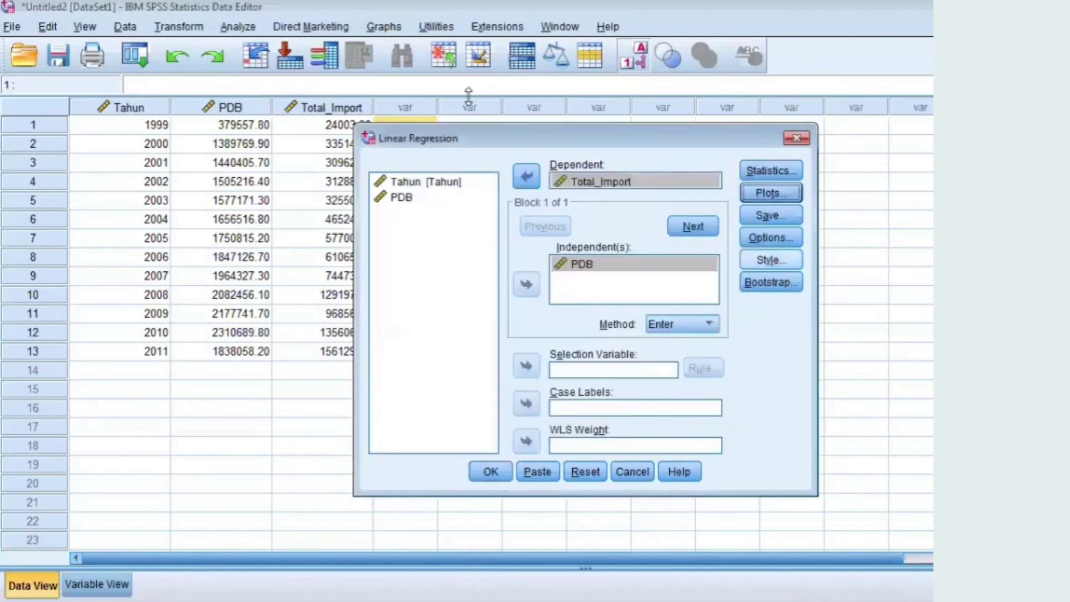
key(alt+a)
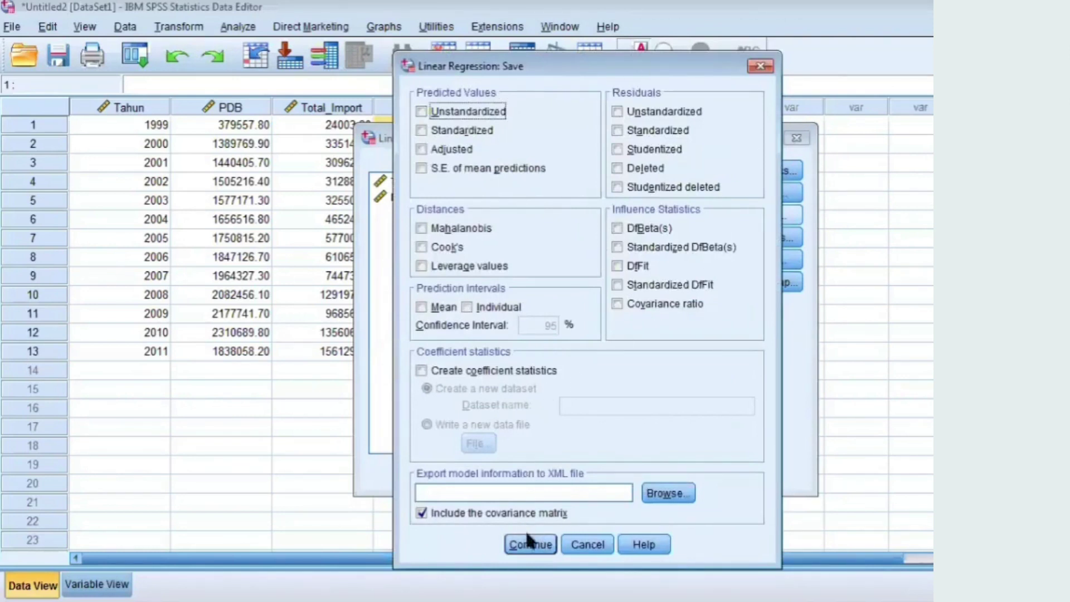
click(533, 546)
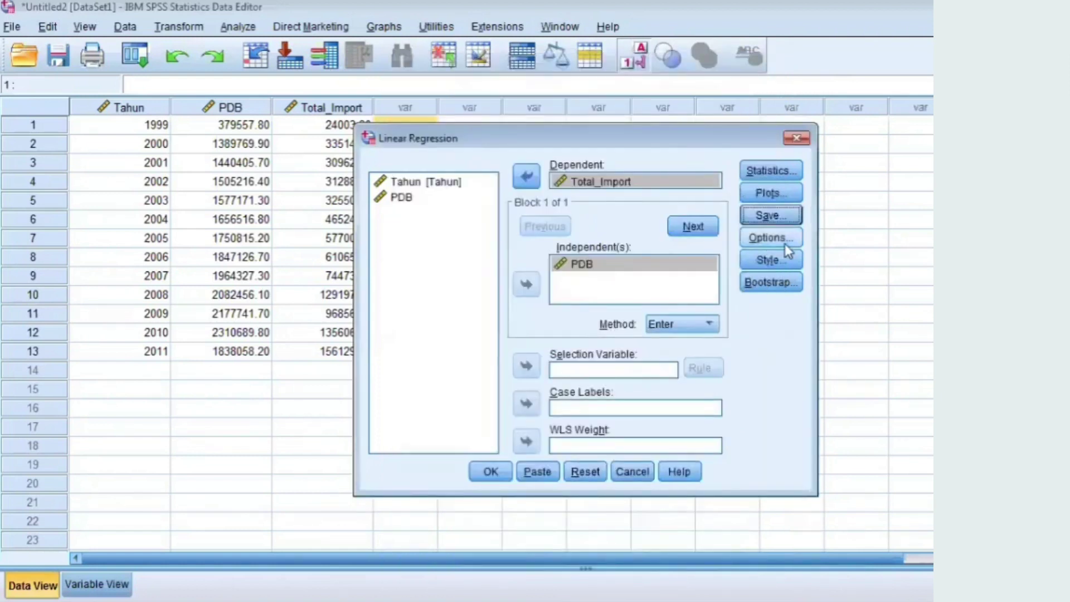
click(783, 238)
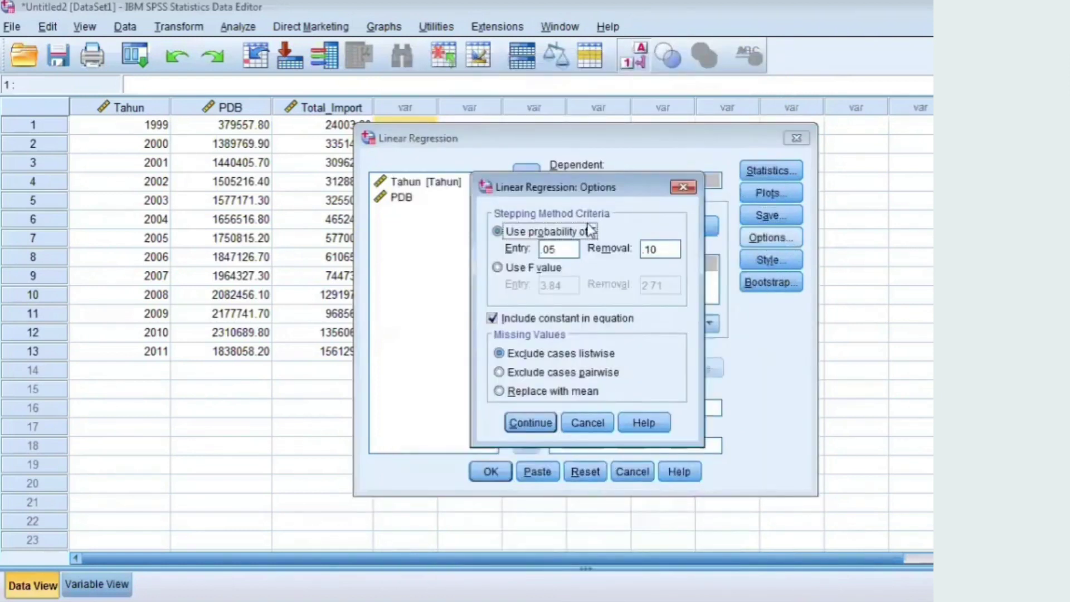
click(550, 421)
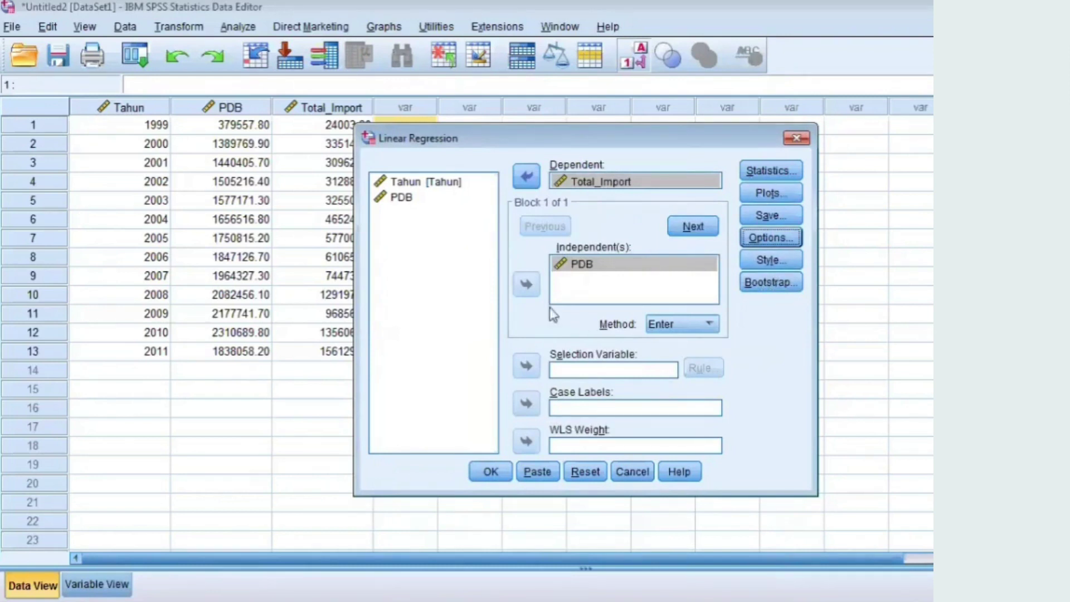
click(502, 473)
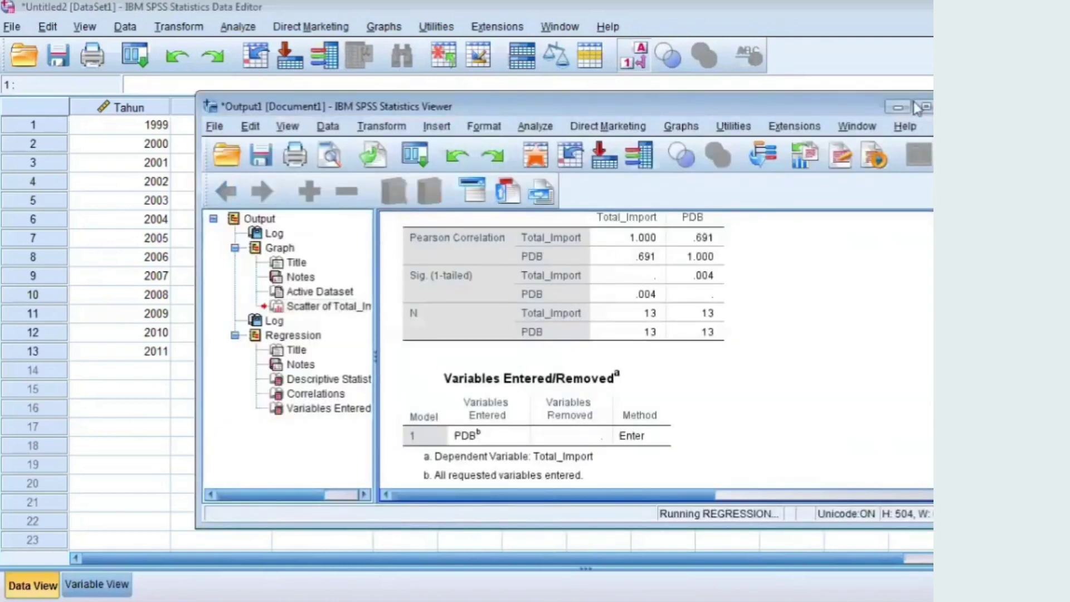
key(super+Up)
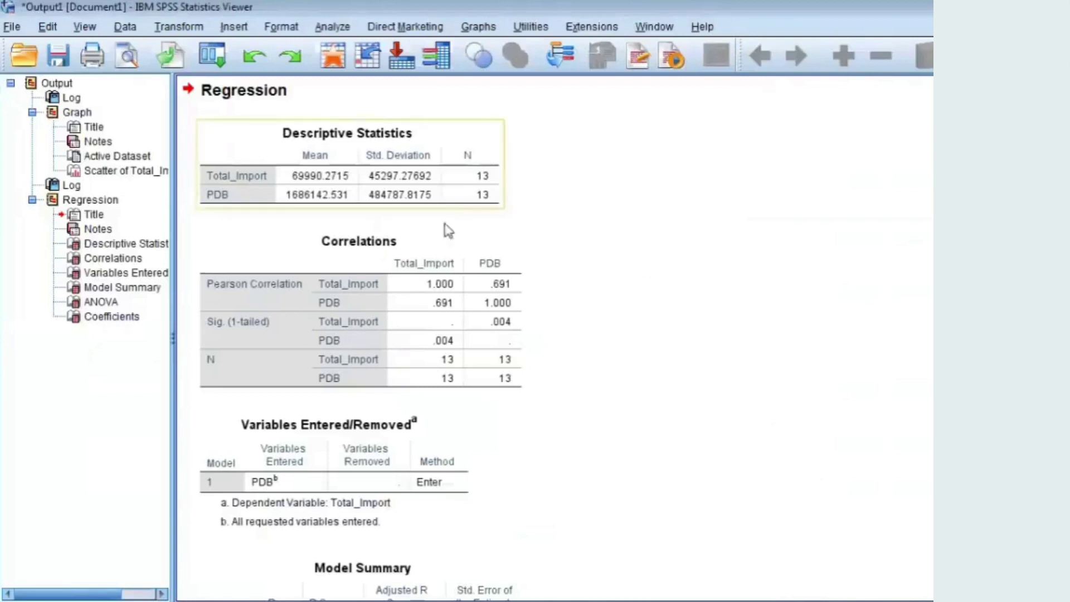
- Examine the Correlations, Variables Entered/Removed, Model Summary and ANOVA tables of the regression output, and return to Descriptive Statistics
click(448, 233)
scroll(402, 379, down, 2)
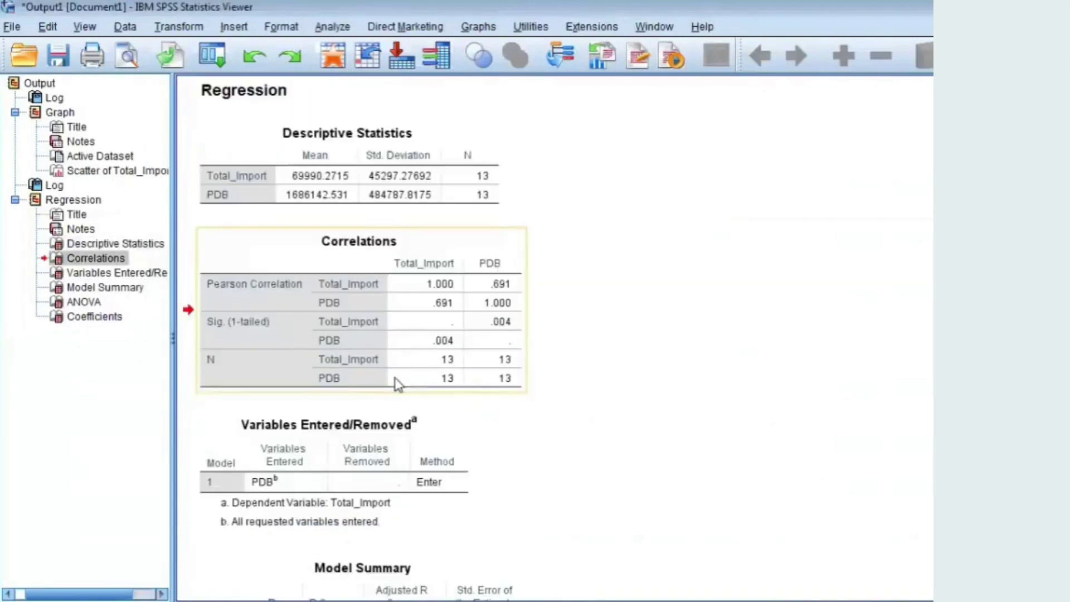
click(388, 406)
scroll(379, 434, down, 2)
scroll(377, 439, down, 2)
click(385, 424)
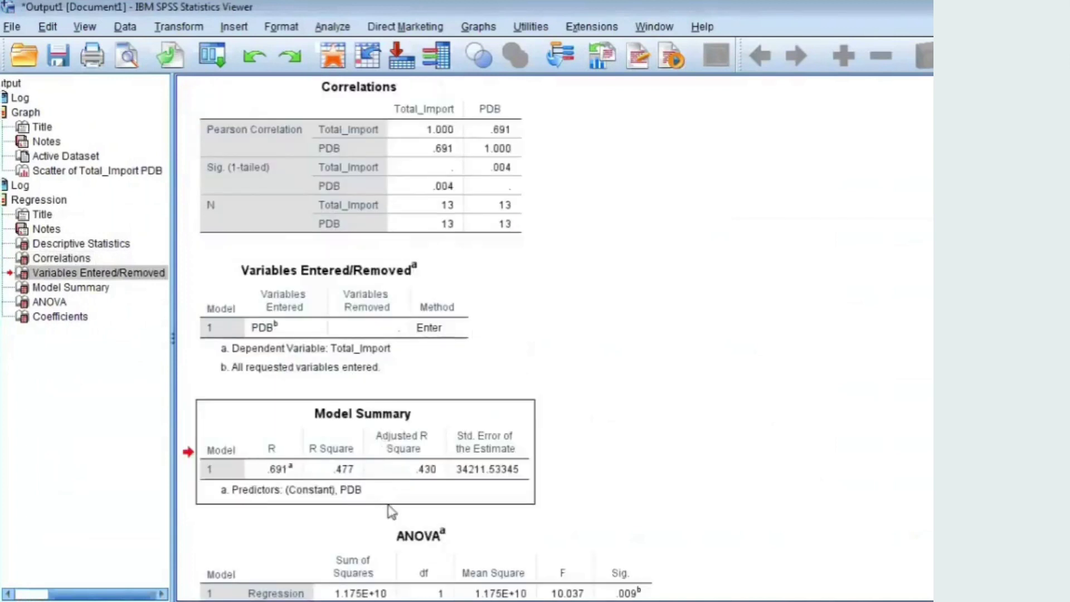
click(392, 535)
scroll(423, 539, down, 4)
scroll(442, 455, up, 8)
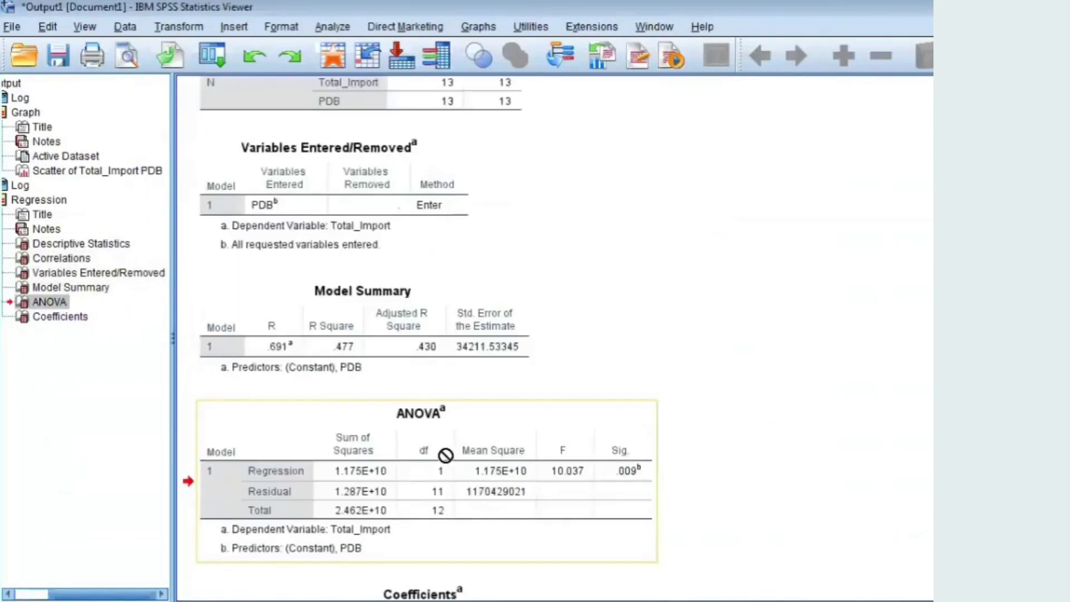
scroll(467, 217, up, 4)
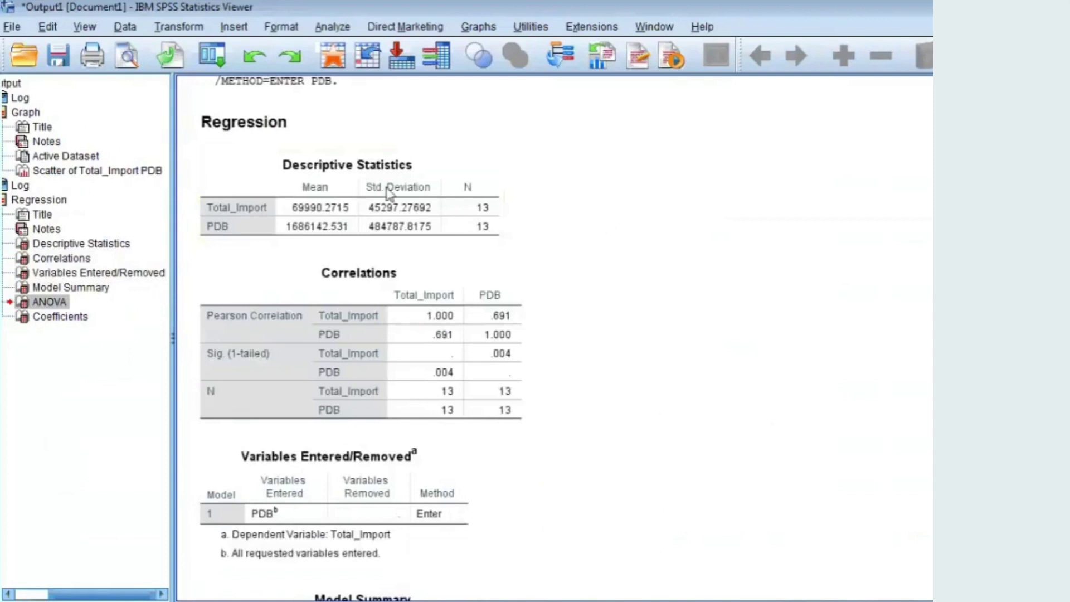
click(417, 182)
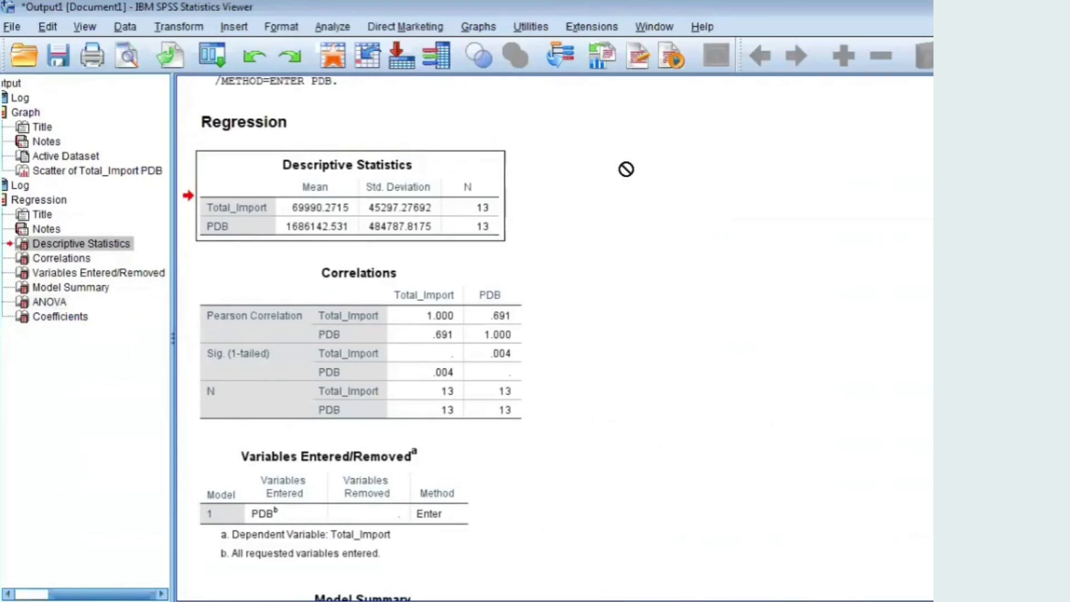
drag(626, 168, 398, 194)
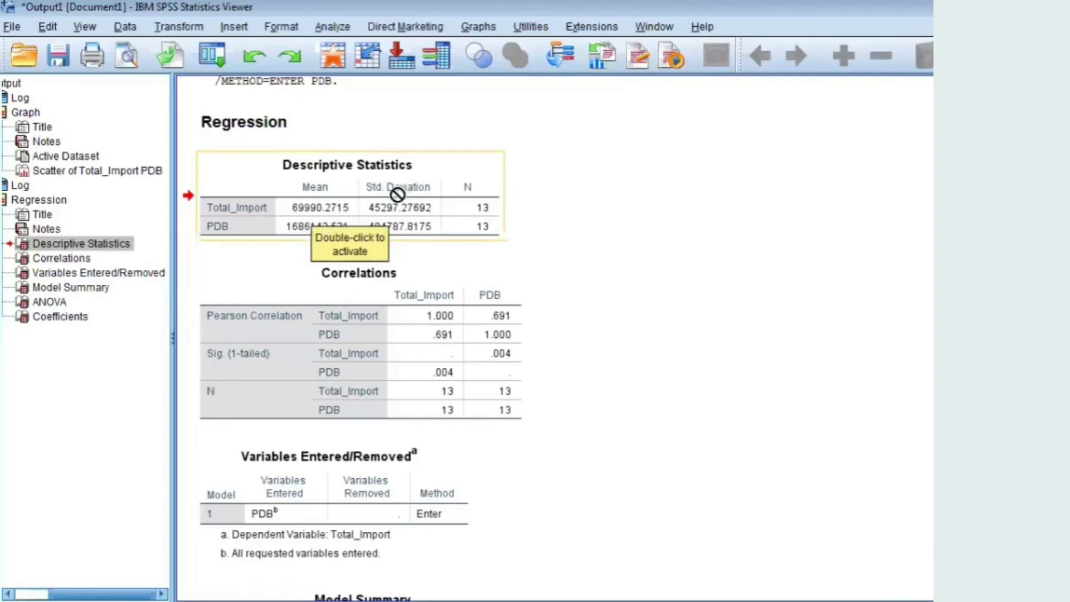